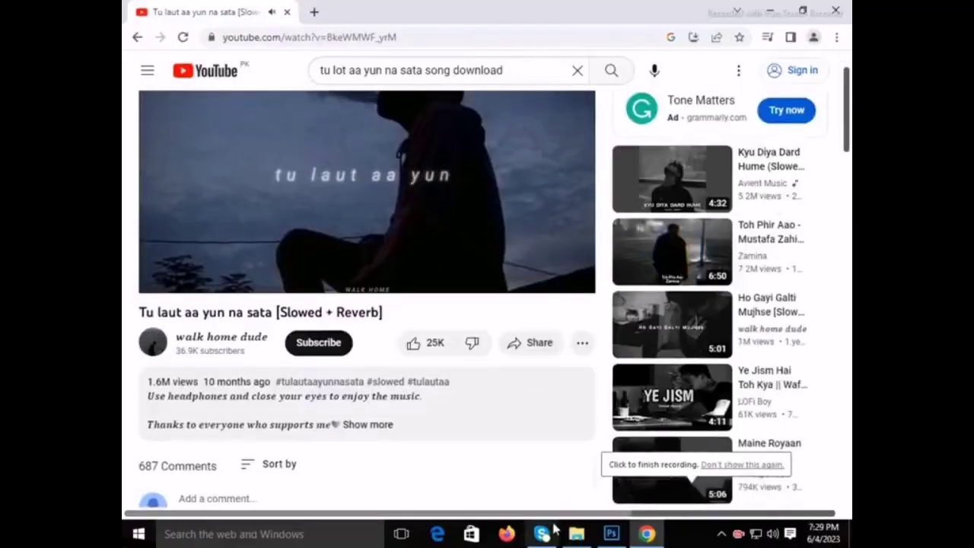
Bring the boy portrait to the front and quick-select his shirt and collar.
left_click(401, 534)
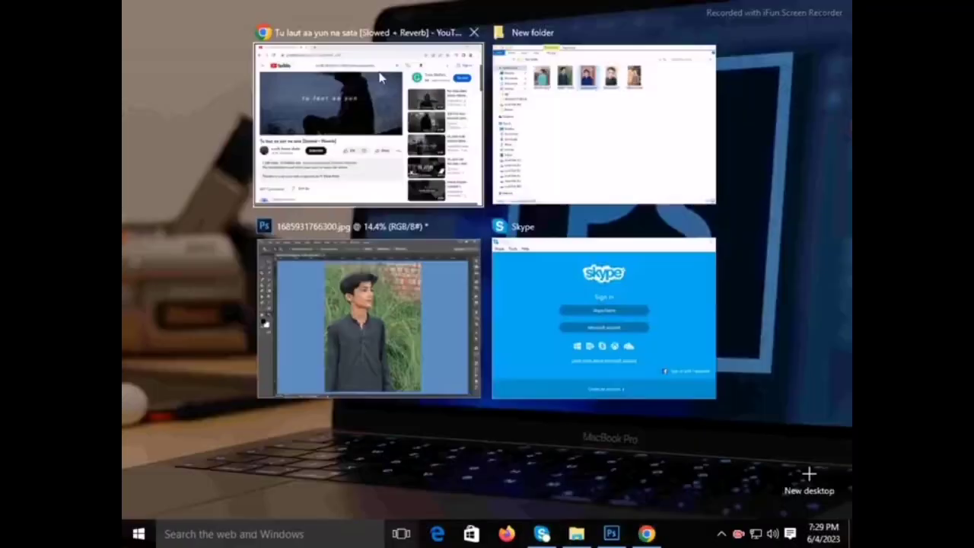
left_click(424, 279)
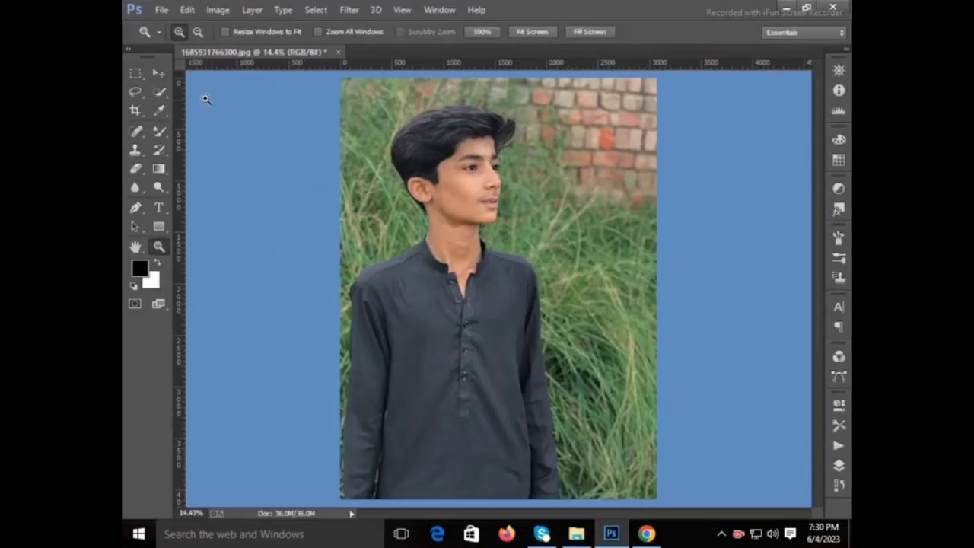
key("bracketright")
key("bracketright")
key("bracketright")
left_click_drag(433, 409, 545, 457)
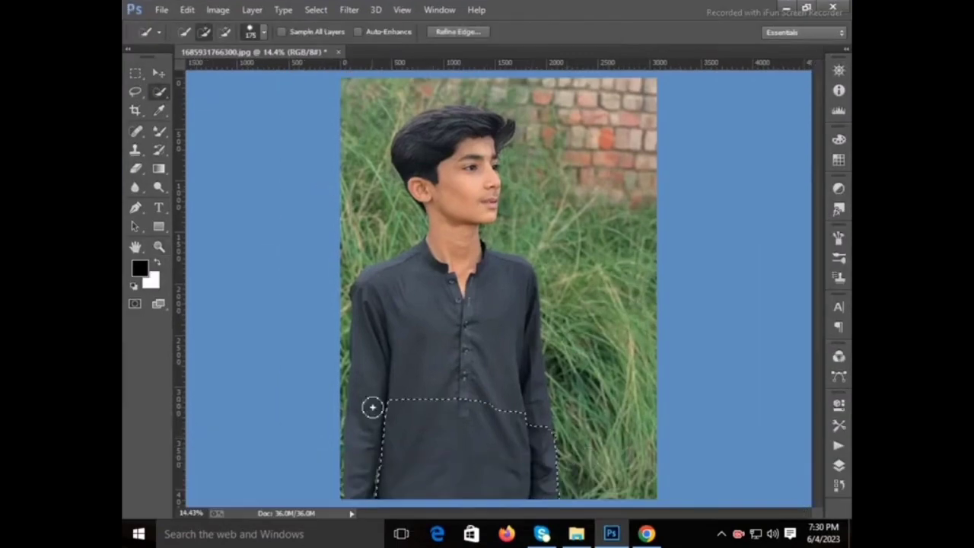
left_click_drag(372, 465, 356, 276)
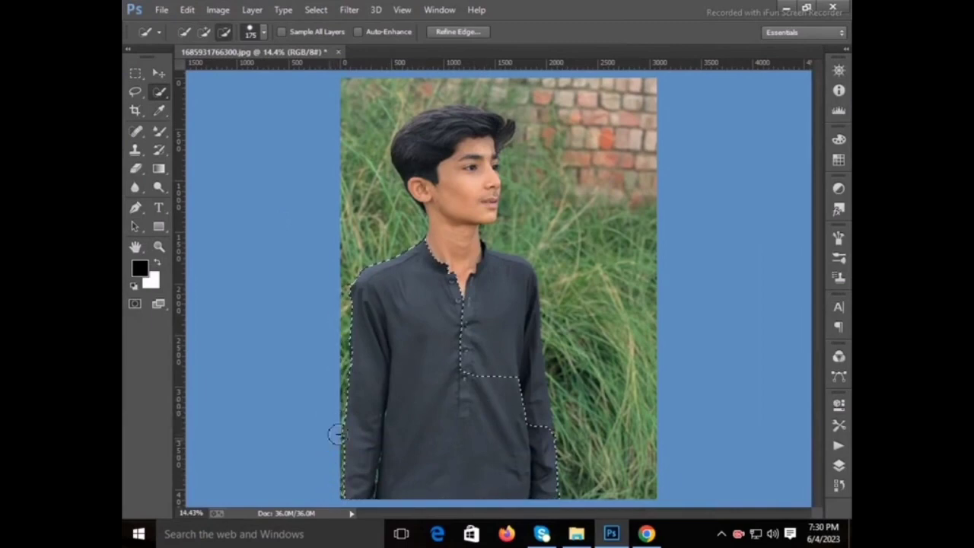
Extend the selection over the shirt placket, right side, face and hair.
left_click(481, 334, "alt")
mouse_move(490, 306)
left_mouse_down()
mouse_move(530, 393)
mouse_move(481, 337)
mouse_move(546, 420)
mouse_move(546, 434)
left_mouse_up()
key("alt")
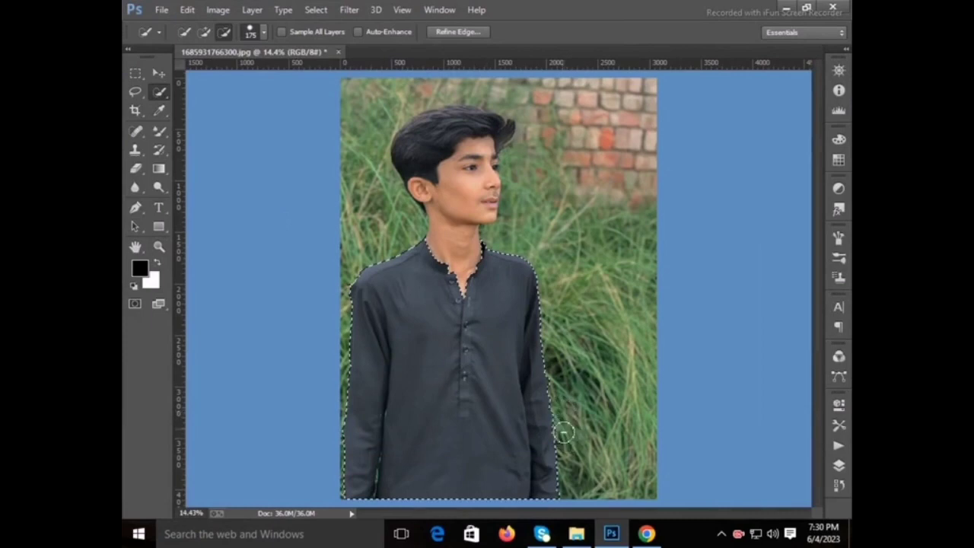
mouse_move(468, 259)
left_mouse_down()
mouse_move(467, 148)
mouse_move(435, 148)
mouse_move(474, 115)
mouse_move(453, 117)
left_mouse_up()
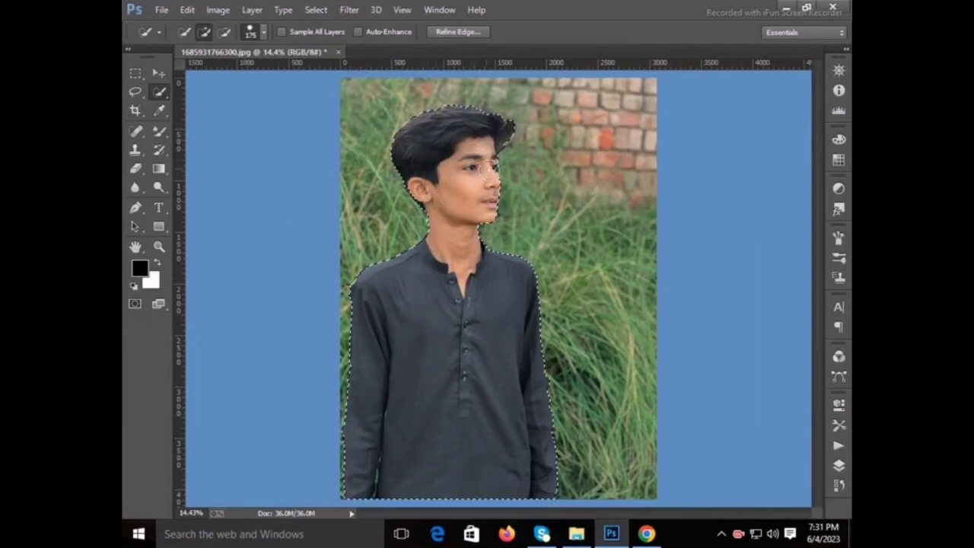
In Refine Edge, brush along the hair so it blends softly, and apply.
key("ctrl+alt+r")
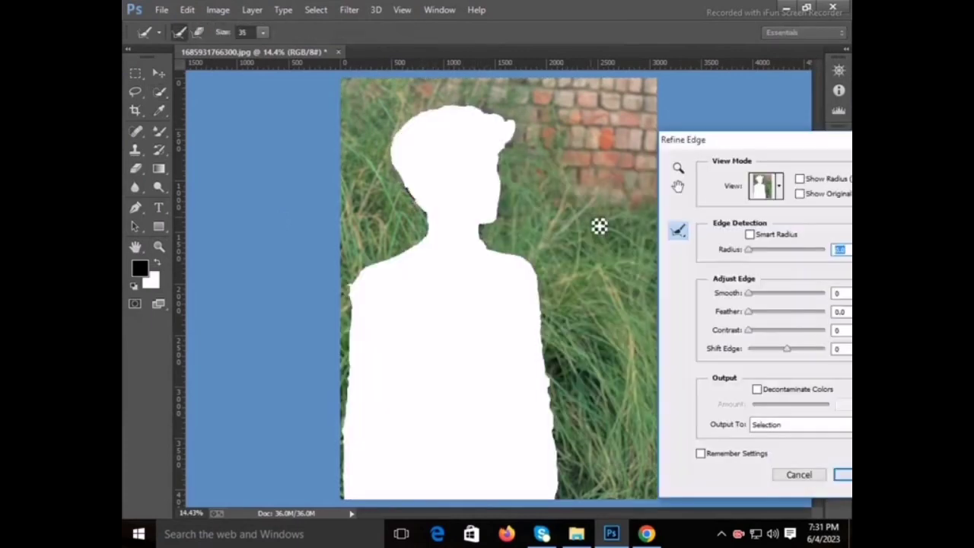
key("bracketright")
key("bracketright")
key("bracketright")
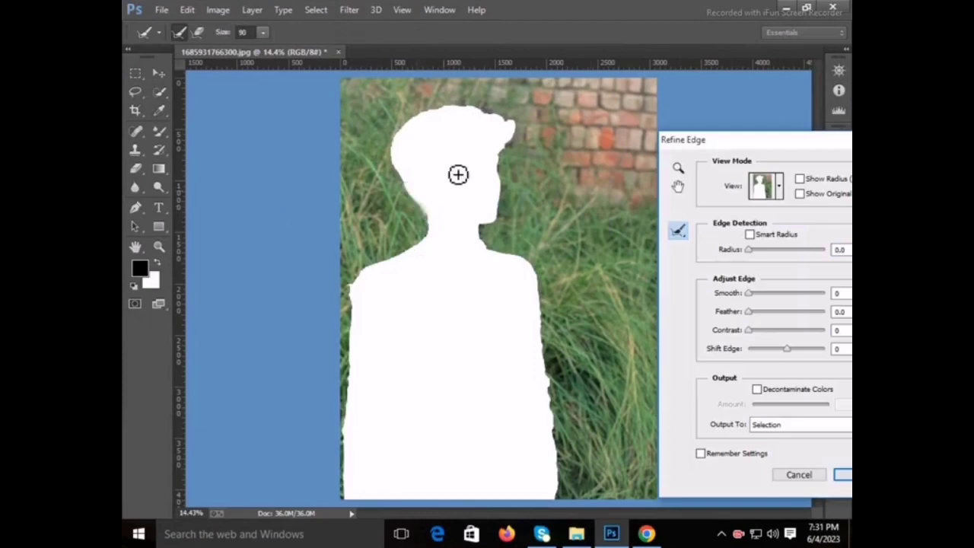
mouse_move(402, 159)
left_mouse_down()
mouse_move(507, 130)
mouse_move(515, 147)
left_mouse_up()
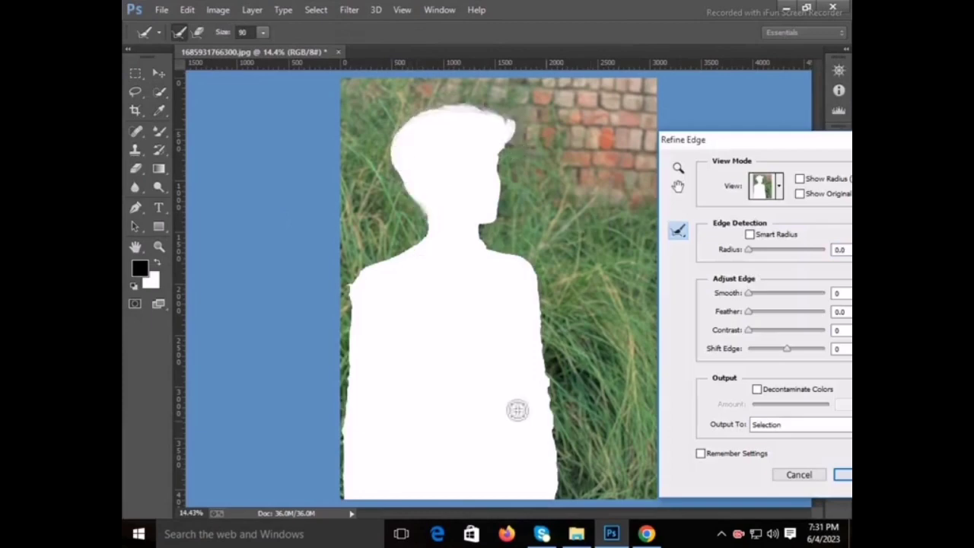
key("Return")
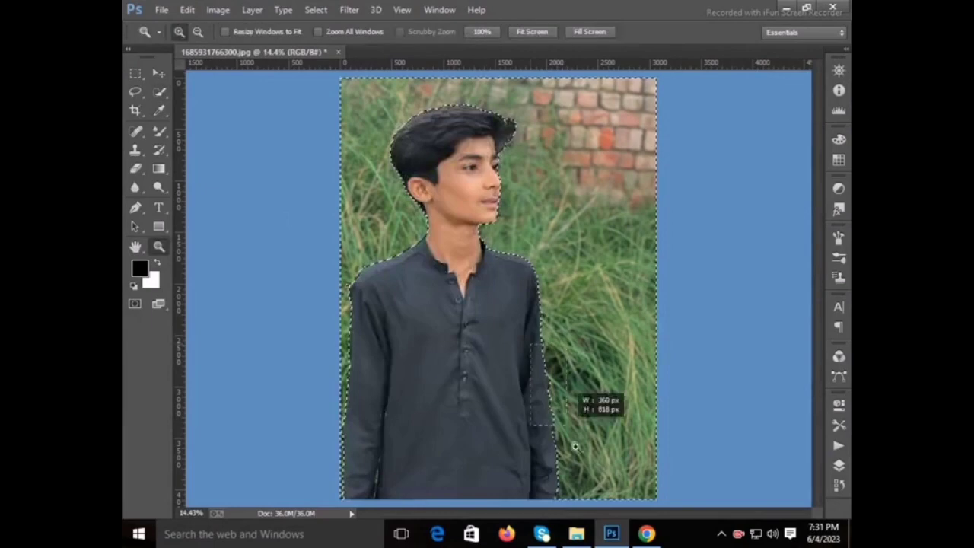
Zoom in and add the missed shirt edge areas with a smaller brush.
left_click_drag(487, 323, 576, 402)
key("alt")
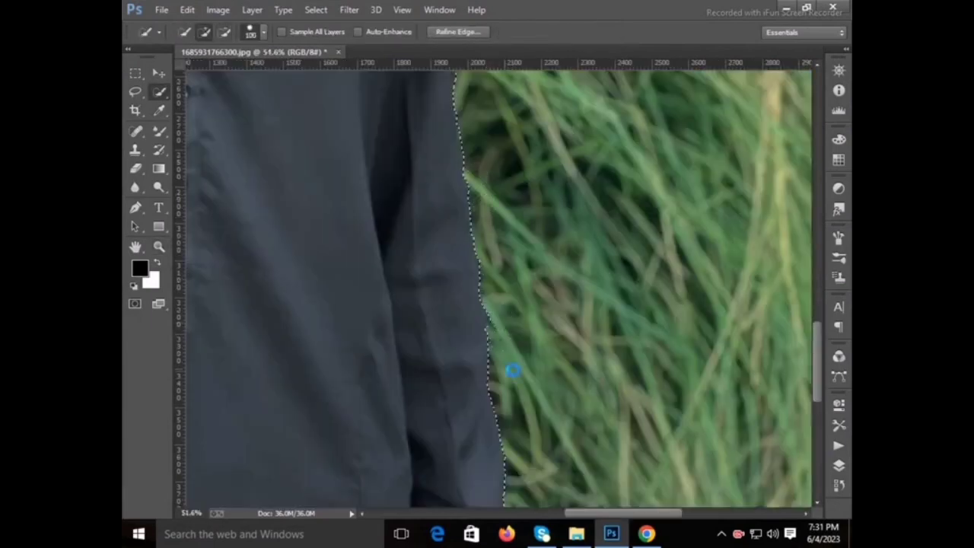
scroll(513, 370, "down", 5)
scroll(548, 456, "left", 5)
scroll(480, 289, "left", 5)
scroll(479, 289, "up", 2)
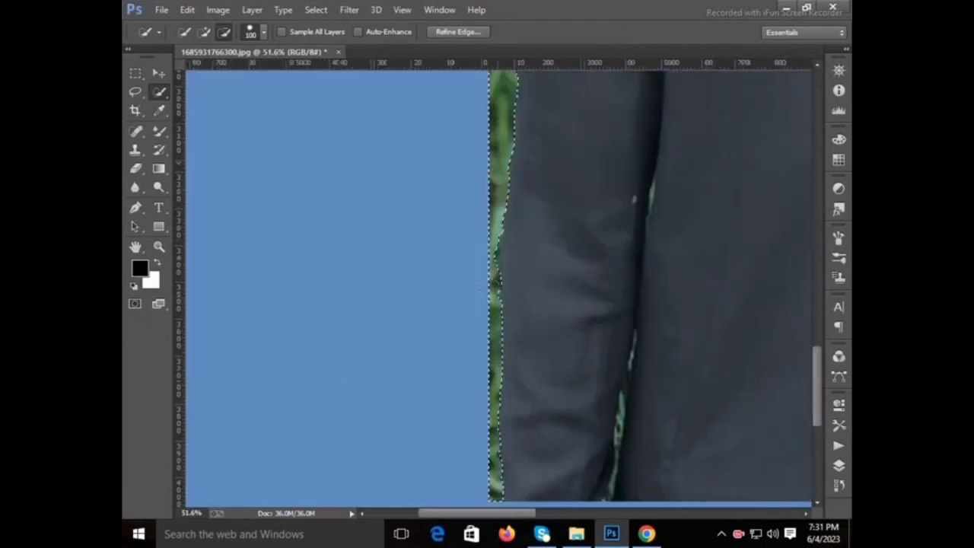
key("bracketleft")
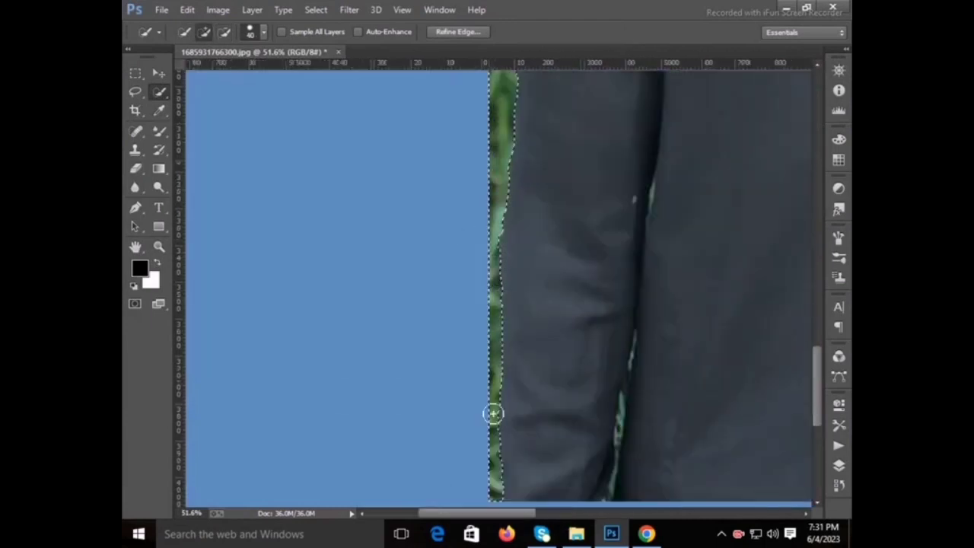
scroll(533, 381, "down", 1)
scroll(581, 363, "up", 4)
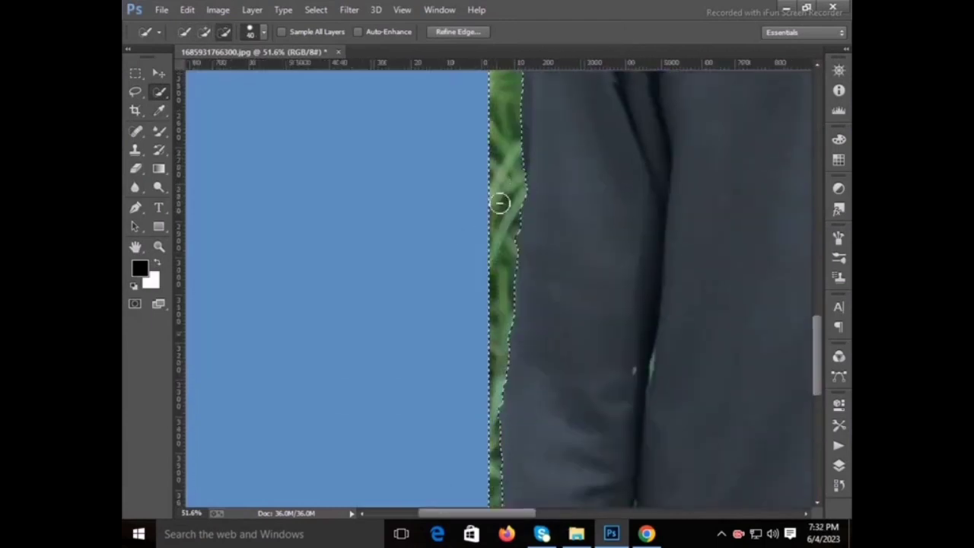
scroll(511, 186, "up", 4)
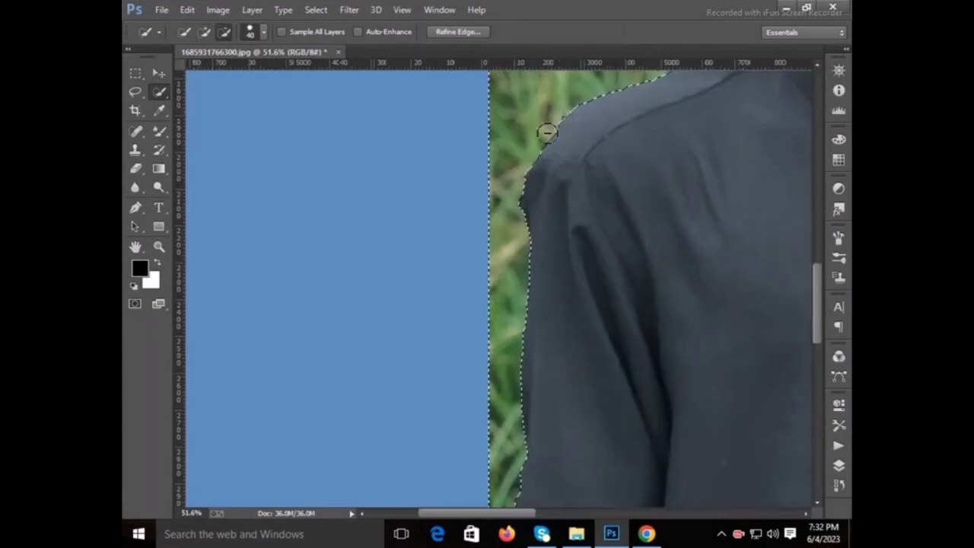
scroll(533, 152, "up", 4)
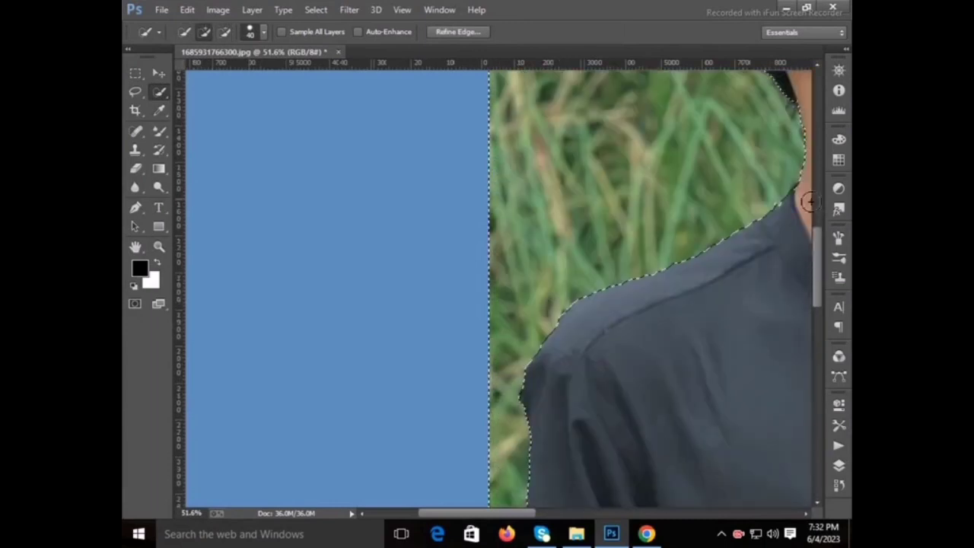
Subtract the grass strip between arm and body, then fit the image on screen.
key("alt")
scroll(741, 228, "down", 5)
scroll(567, 221, "down", 5)
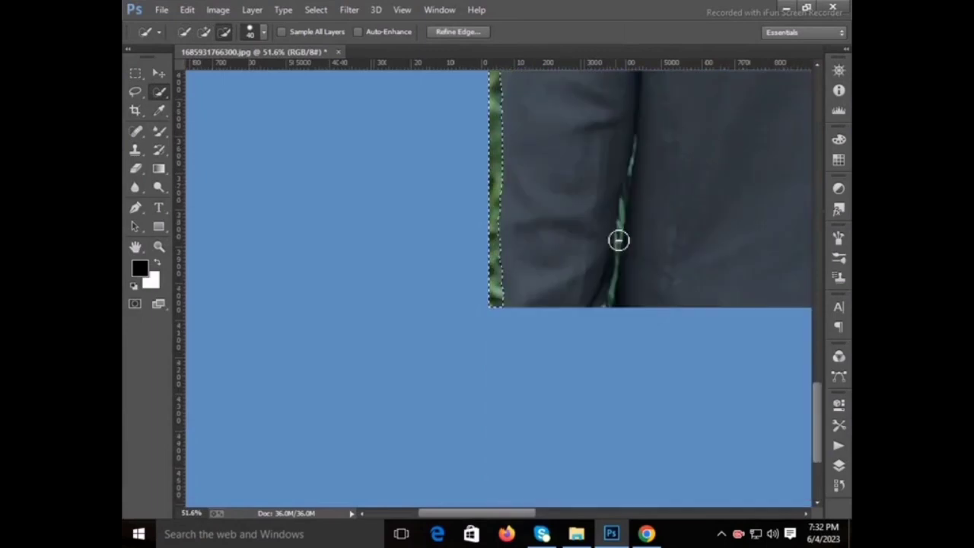
mouse_move(620, 226)
left_mouse_down()
mouse_move(628, 229)
mouse_move(624, 278)
mouse_move(618, 307)
mouse_move(609, 304)
left_mouse_up()
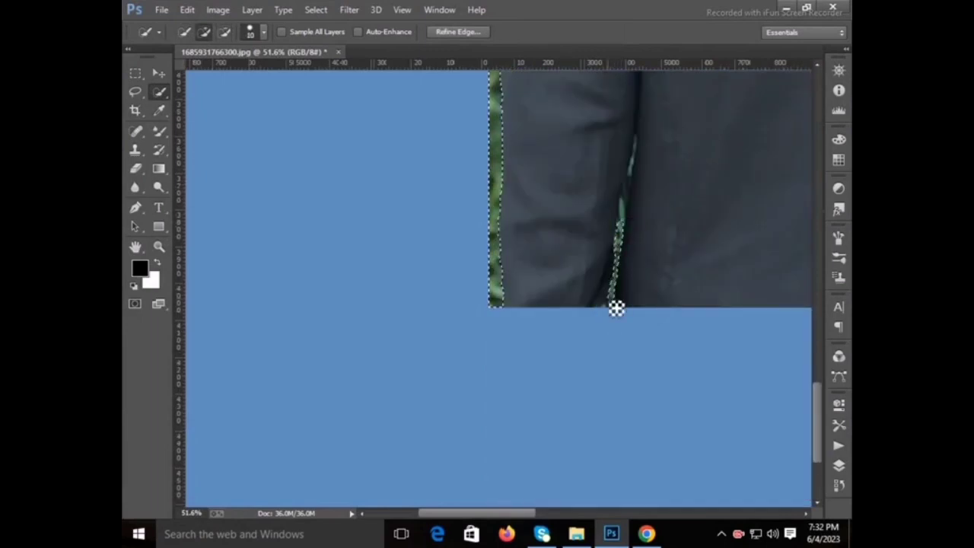
left_click_drag(632, 230, 644, 145)
key("alt")
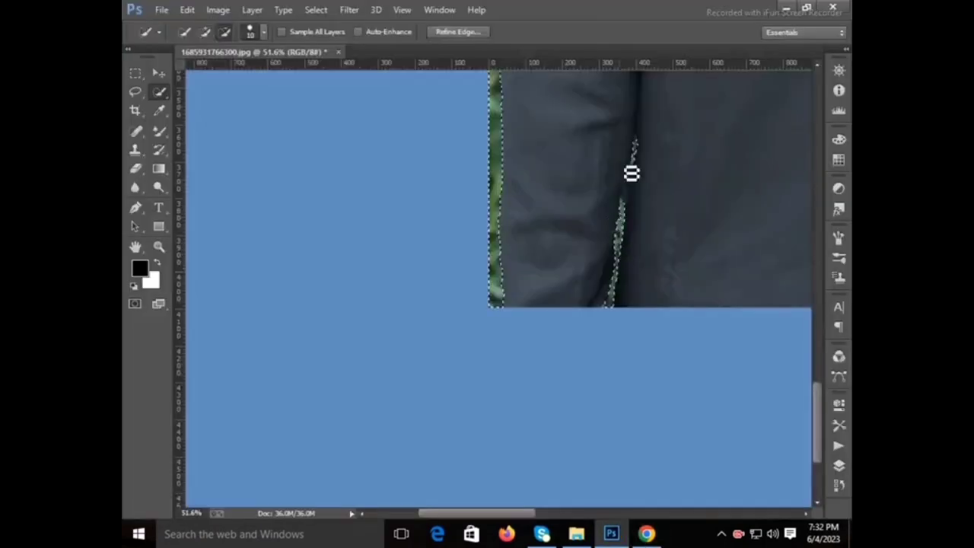
key("z")
key("ctrl+0")
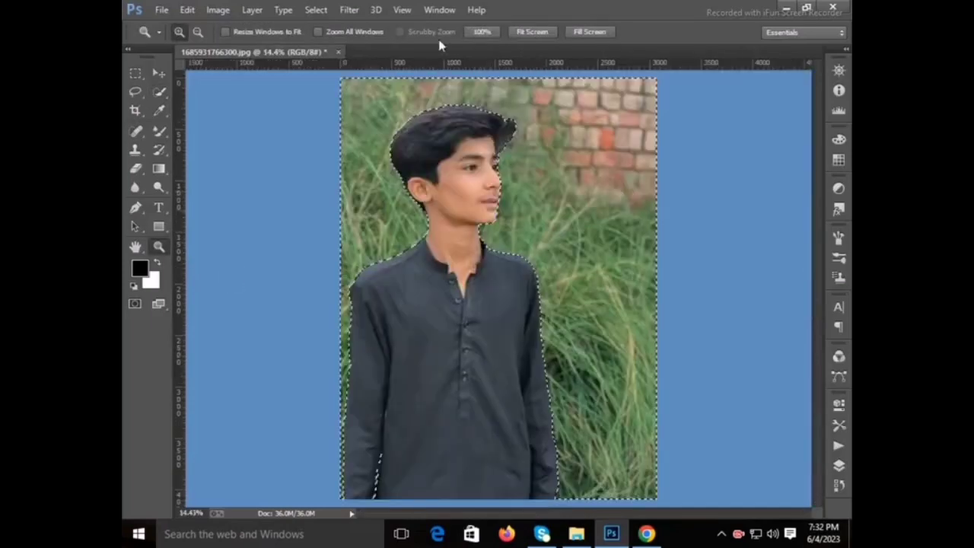
Apply a Lens Blur with Radius 59 to the background behind the boy.
left_click(350, 9)
left_click(583, 290)
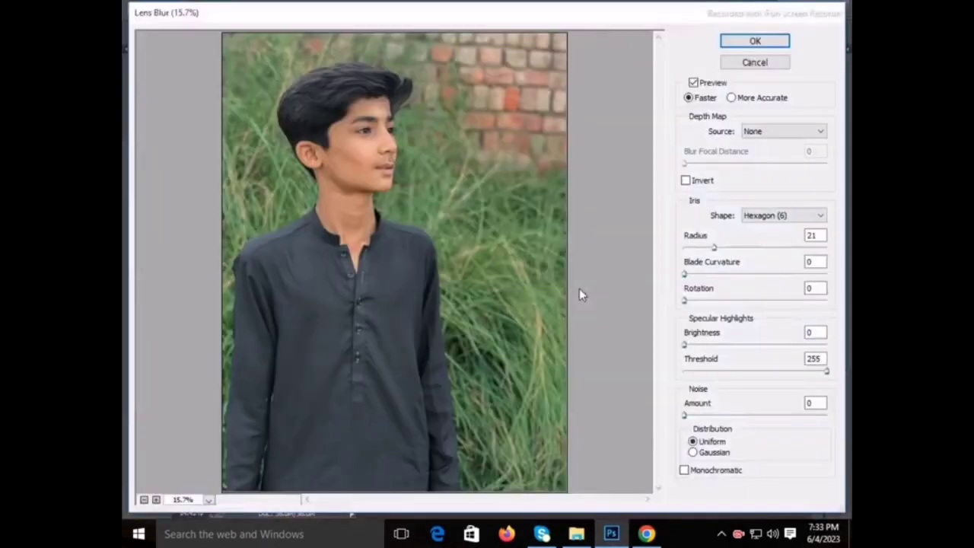
left_click_drag(729, 248, 756, 248)
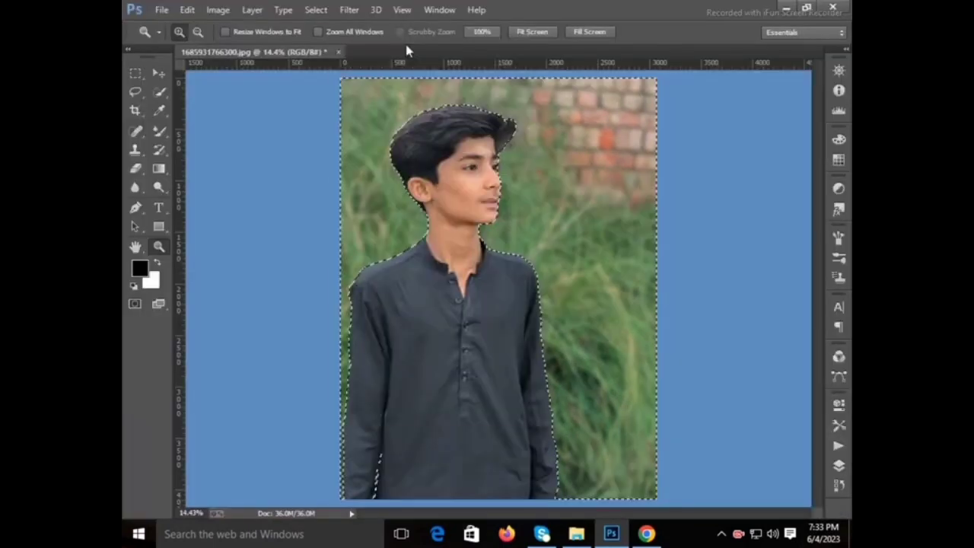
In Camera Raw, raise the tone-curve lights and shift the greens' saturation and hue toward yellow.
left_click(349, 9)
left_click(385, 92)
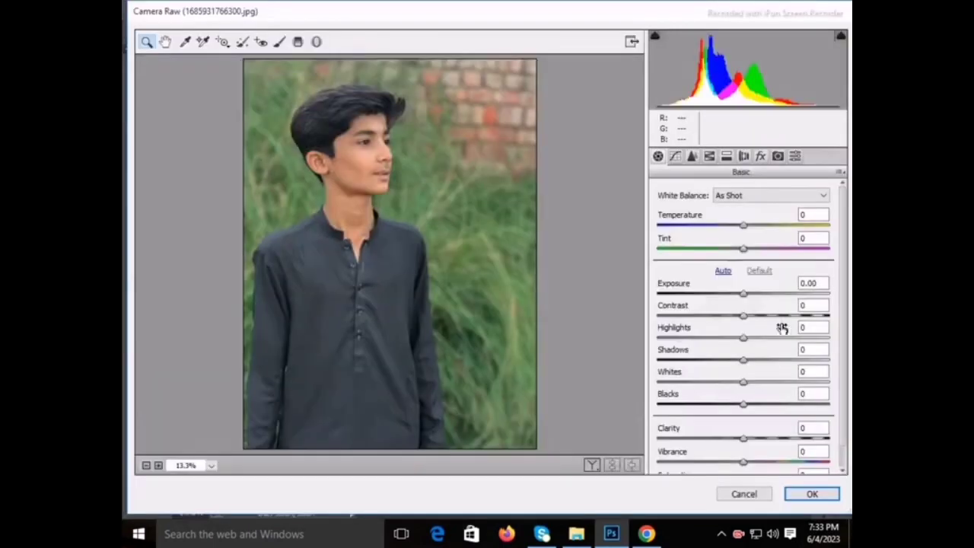
left_click(675, 156)
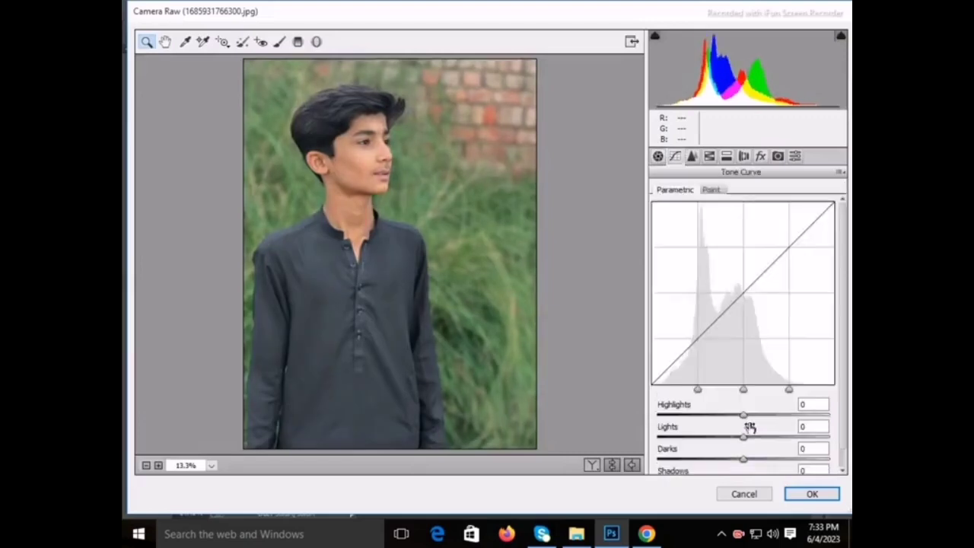
left_click_drag(750, 430, 765, 431)
left_click(708, 156)
mouse_move(748, 328)
left_mouse_down()
mouse_move(774, 328)
mouse_move(769, 304)
left_mouse_up()
left_click(663, 211)
left_click_drag(749, 329, 704, 328)
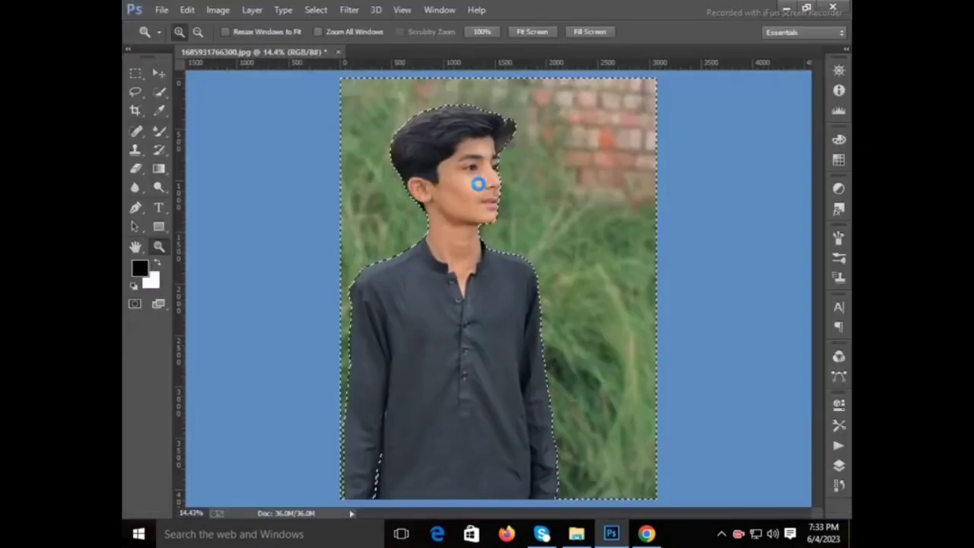
Invert the selection to the boy, set Reds +16 and Oranges +24 luminance, apply, and deselect.
key("w")
right_click(551, 116)
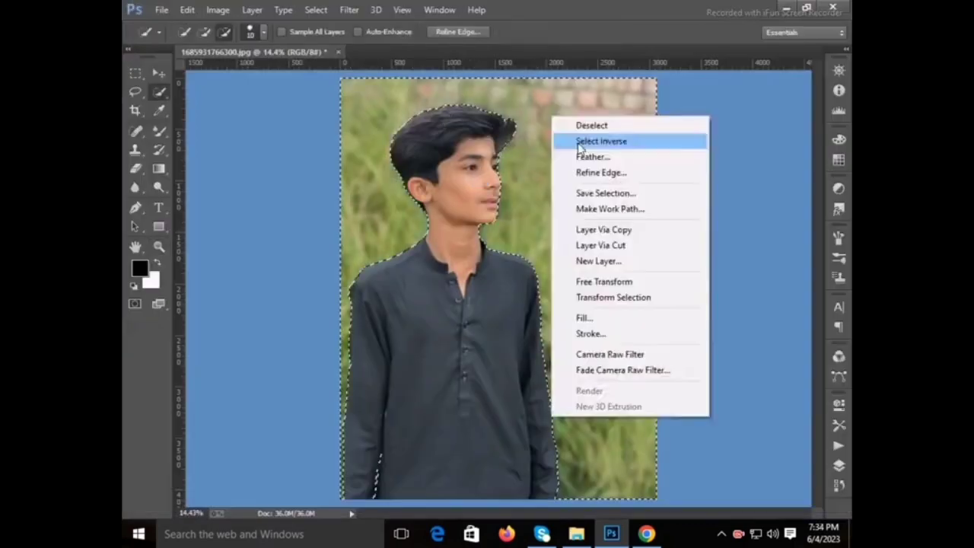
left_click(586, 139)
left_click(346, 9)
left_click(385, 92)
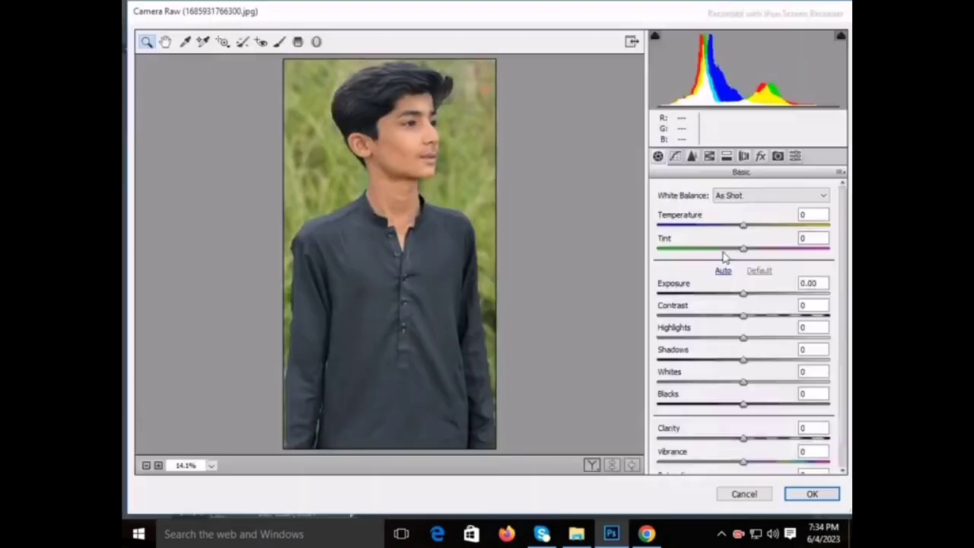
left_click(697, 211)
left_click(743, 211)
left_click_drag(747, 281, 759, 283)
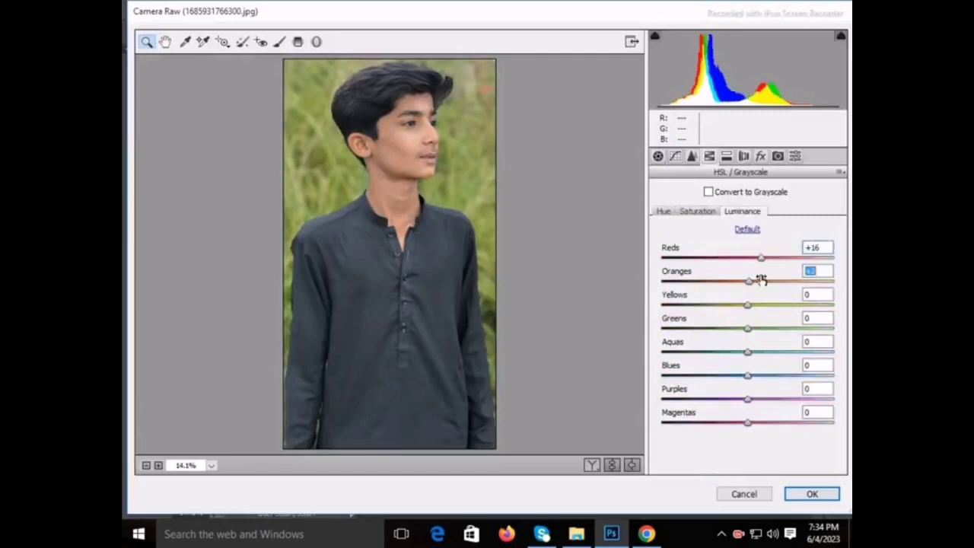
key("Return")
key("ctrl+d")
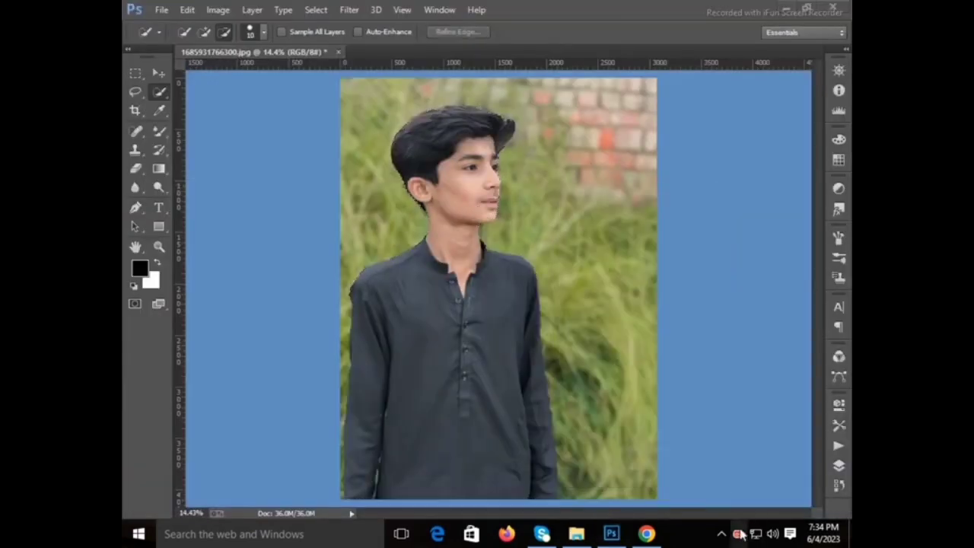
Duplicate the photo into a Background copy layer and apply High Pass to it.
key("F7")
right_click(731, 444)
left_click(708, 300)
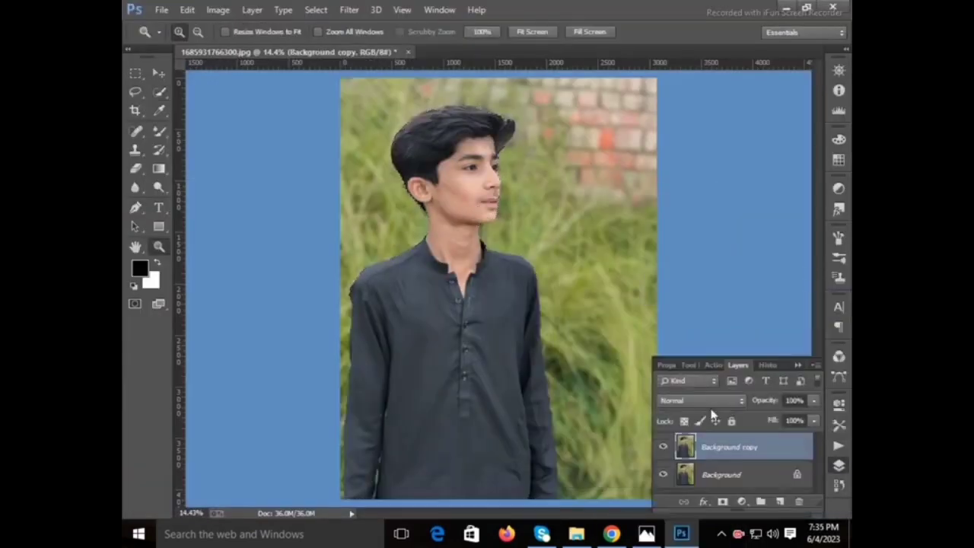
left_click(349, 9)
left_click(570, 342)
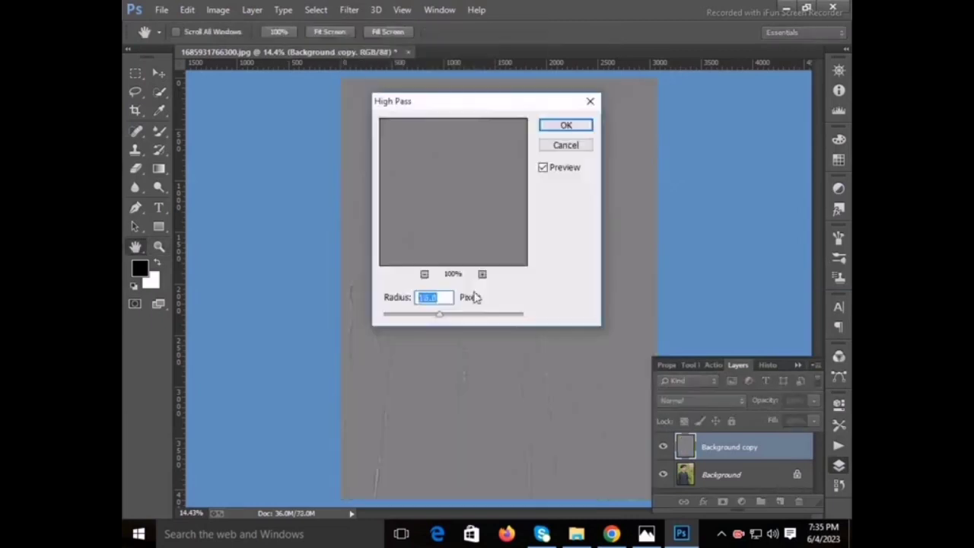
left_click(550, 126)
Gaussian-blur the Background copy and set its blend mode to Overlay.
left_click(349, 9)
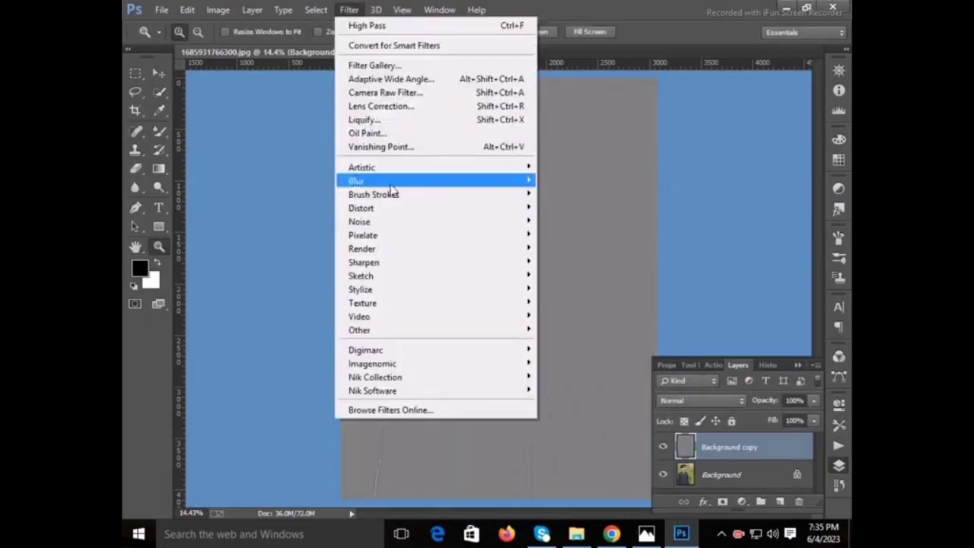
left_click(577, 282)
left_click_drag(388, 314, 418, 315)
key("Return")
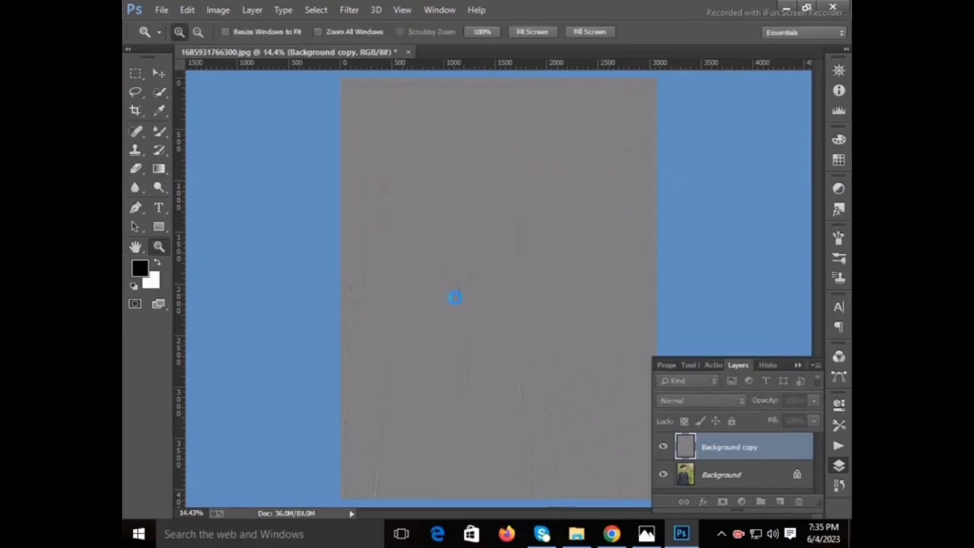
left_click(706, 401)
left_click(708, 65)
key("shift+plus")
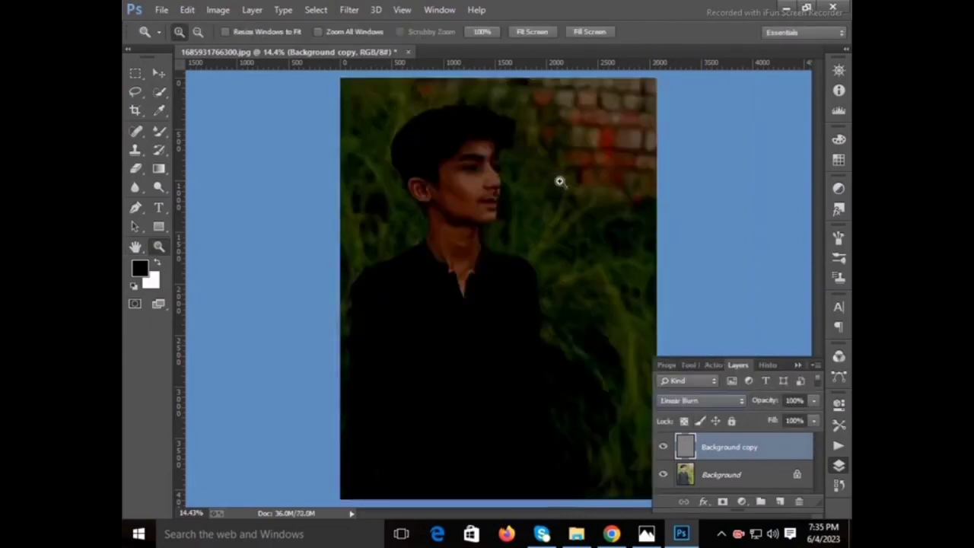
key("shift+plus")
key("shift+plus")
key("shift+plus")
key("shift+plus")
Zoom in on the face, select the Background layer and take the Mixer Brush.
left_click(466, 190)
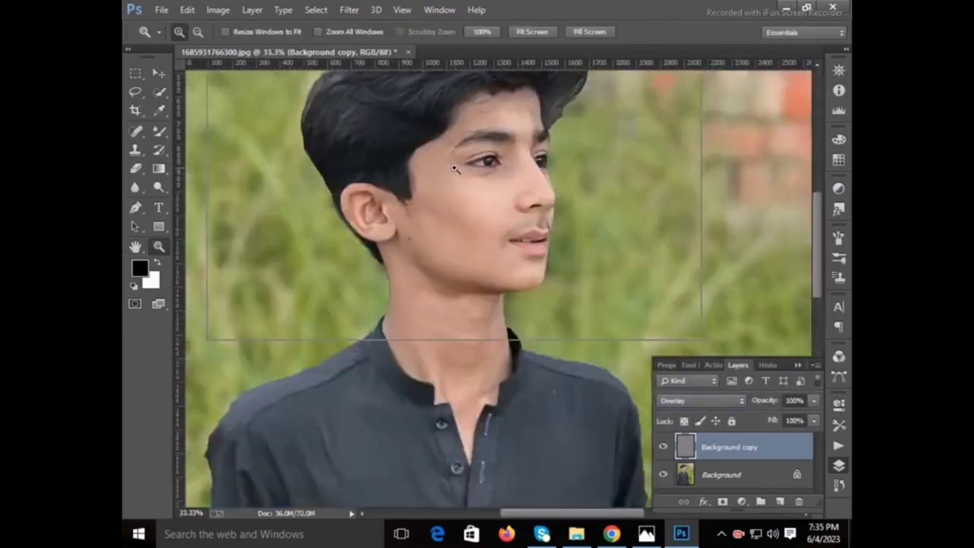
left_click(472, 168)
key("j")
key("alt+bracketleft")
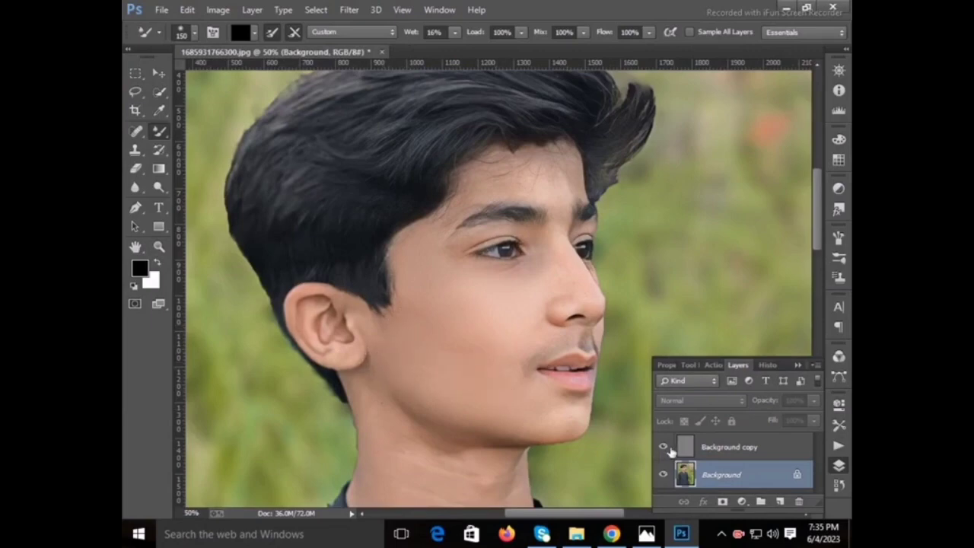
Set the Mixer Brush to 26% Wet at a larger size and zoom to 100% on the face.
key("bracketright")
key("2")
key("6")
scroll(447, 260, "down", 2)
scroll(433, 267, "up", 1)
key("z")
left_click(264, 199)
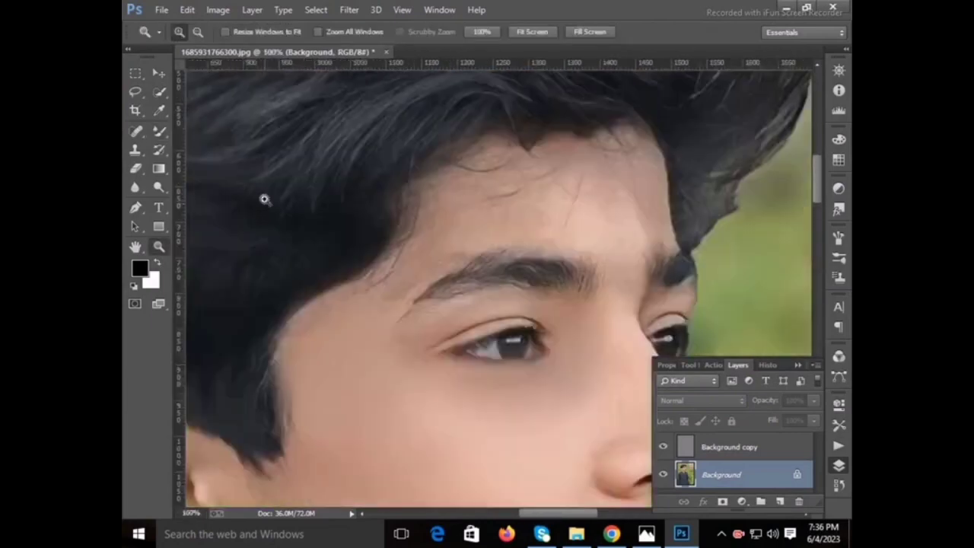
key("b")
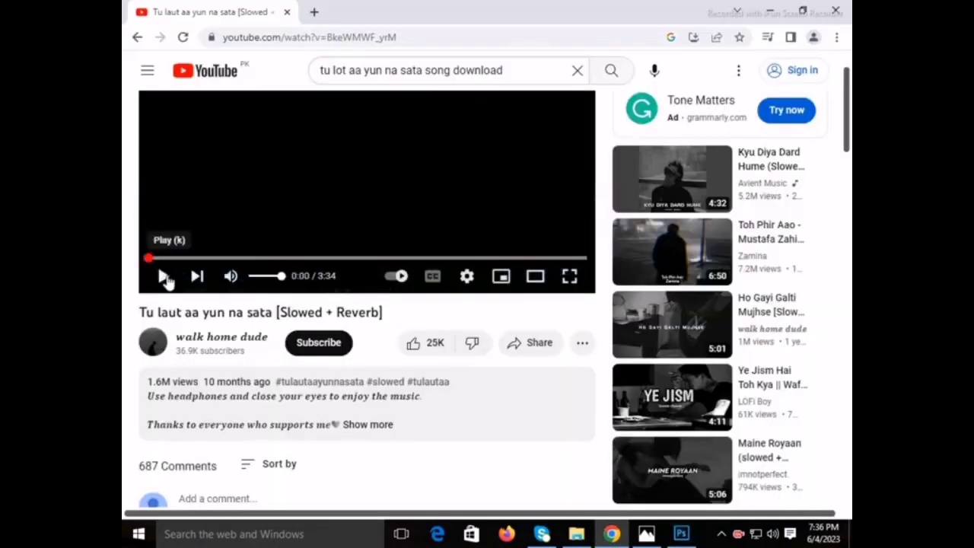
Blend the nose, cheek and forehead skin smooth, enlarging the brush for the forehead.
left_click(164, 277)
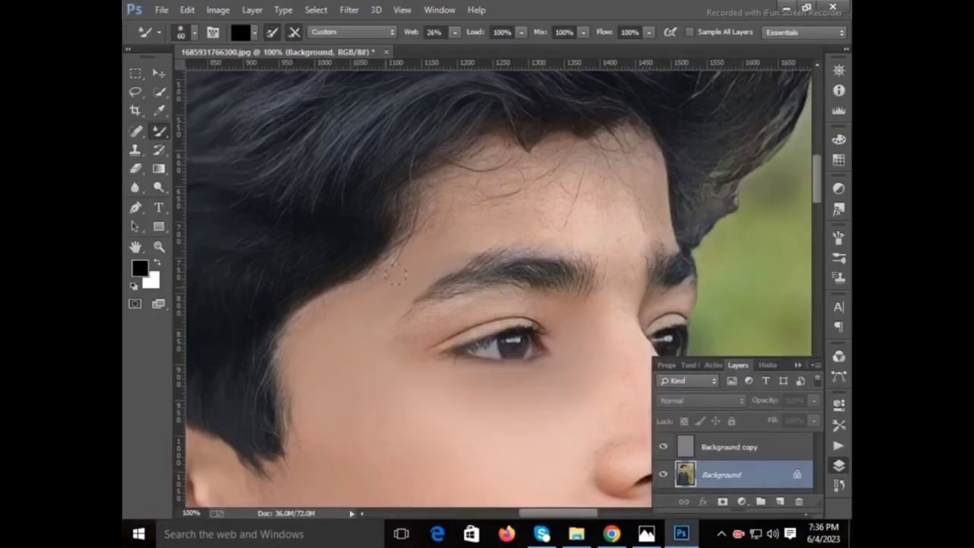
key("bracketright")
scroll(297, 320, "down", 2)
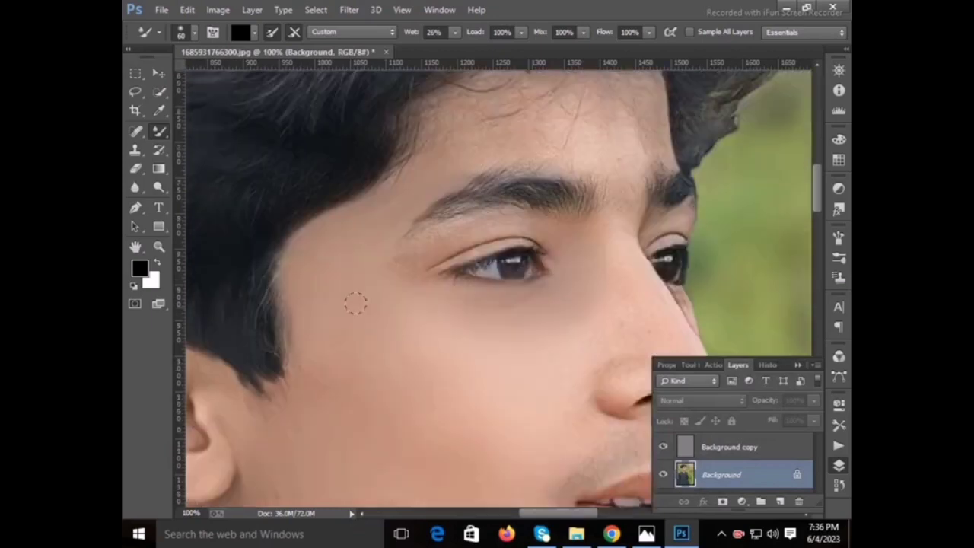
scroll(306, 297, "down", 2)
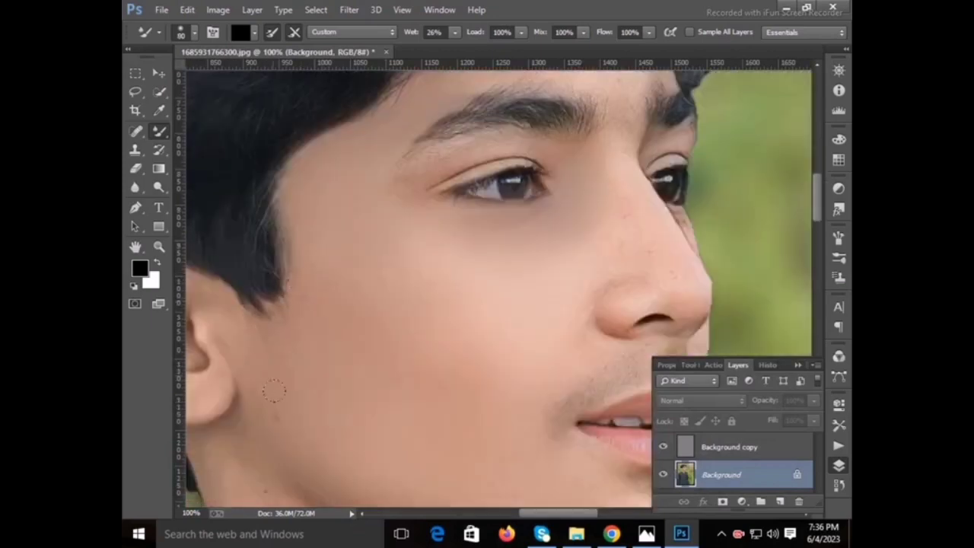
scroll(343, 259, "down", 4)
scroll(417, 206, "up", 5)
scroll(533, 190, "down", 1)
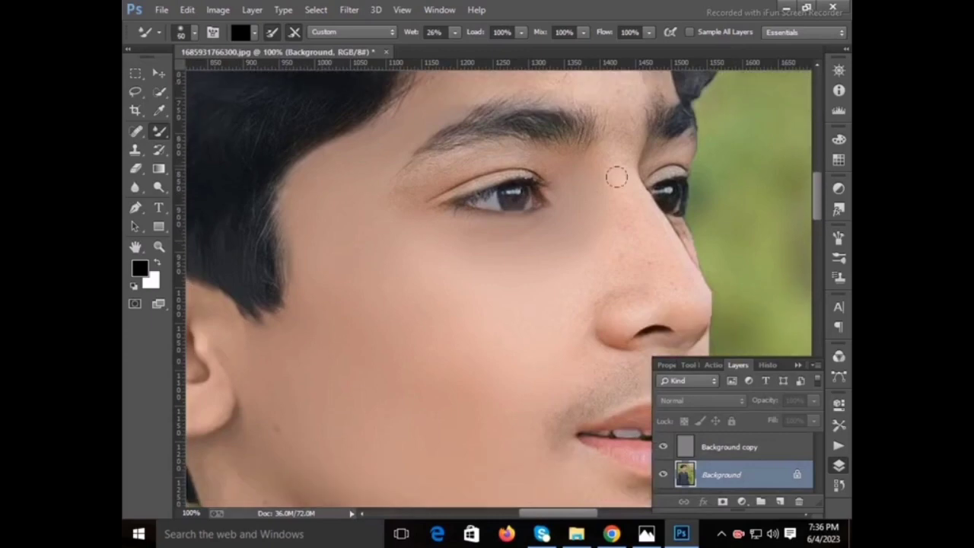
scroll(630, 218, "down", 2)
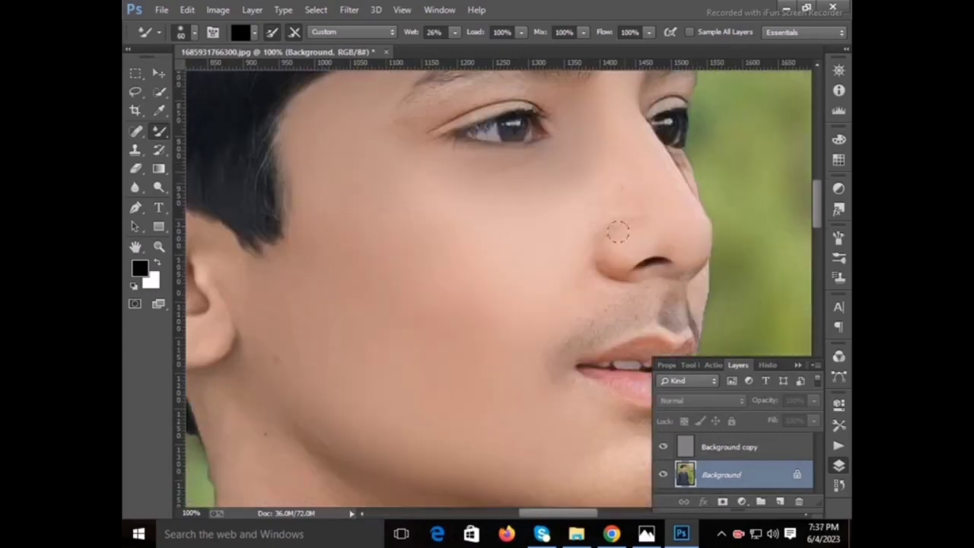
scroll(588, 190, "up", 2)
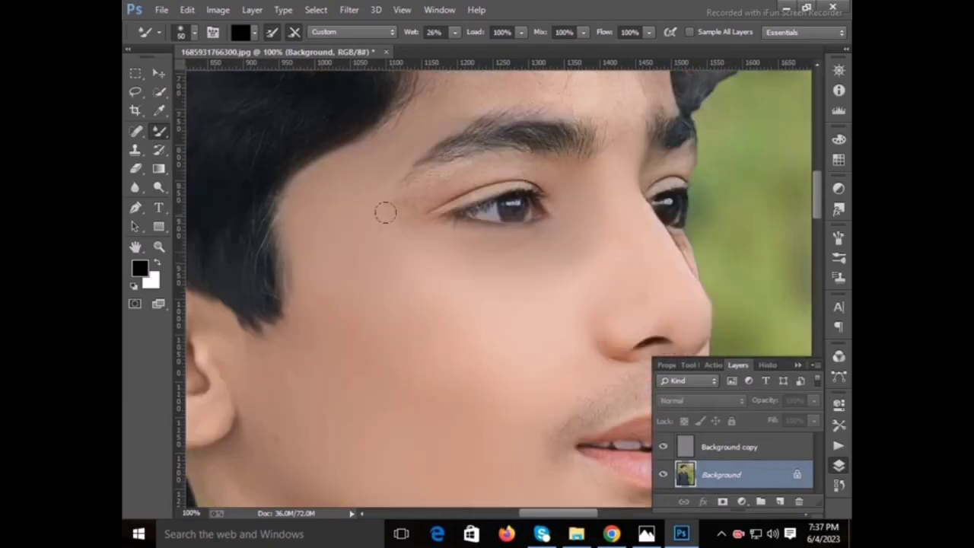
scroll(567, 181, "up", 4)
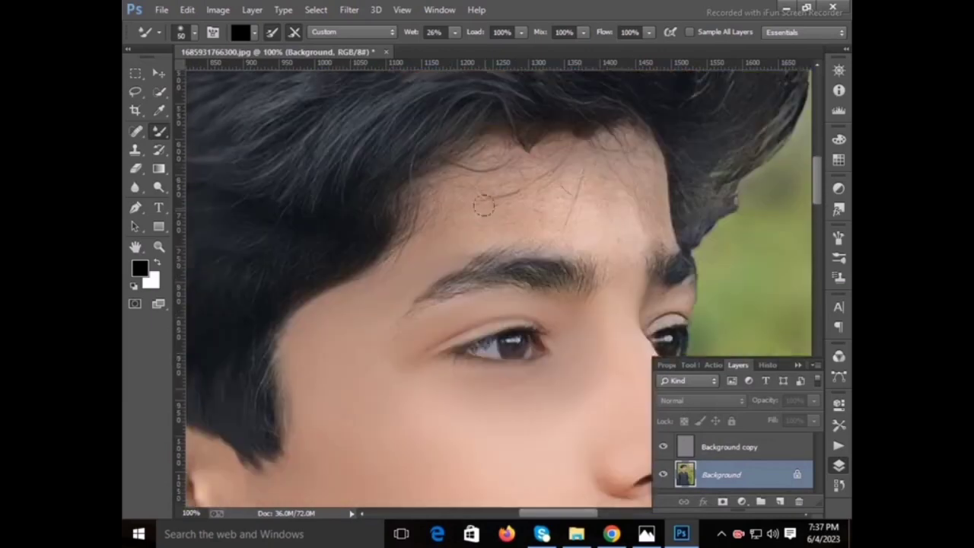
key("bracketright")
key("bracketright")
key("bracketright")
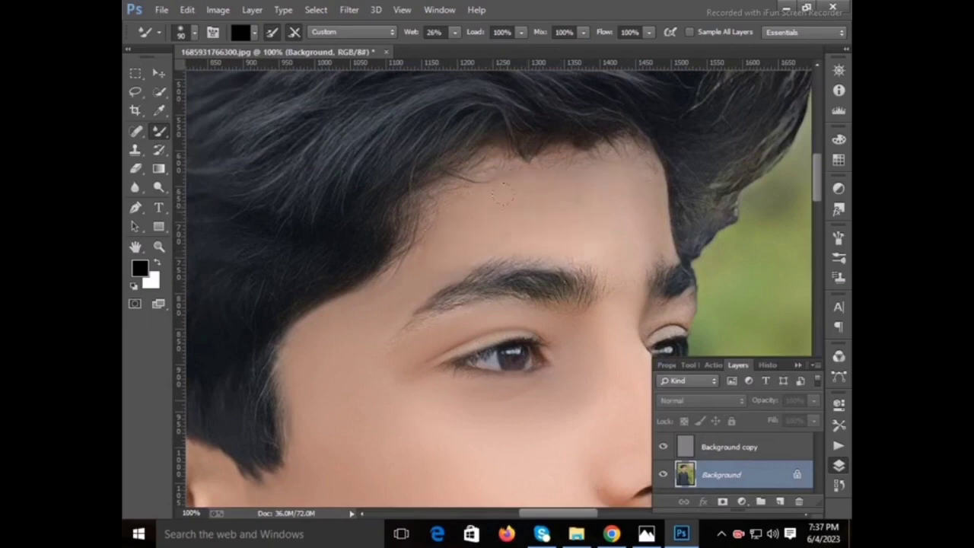
Blend the shadow under the lower lip with a smaller brush.
scroll(561, 187, "down", 7)
scroll(523, 165, "down", 4)
key("bracketleft")
key("bracketleft")
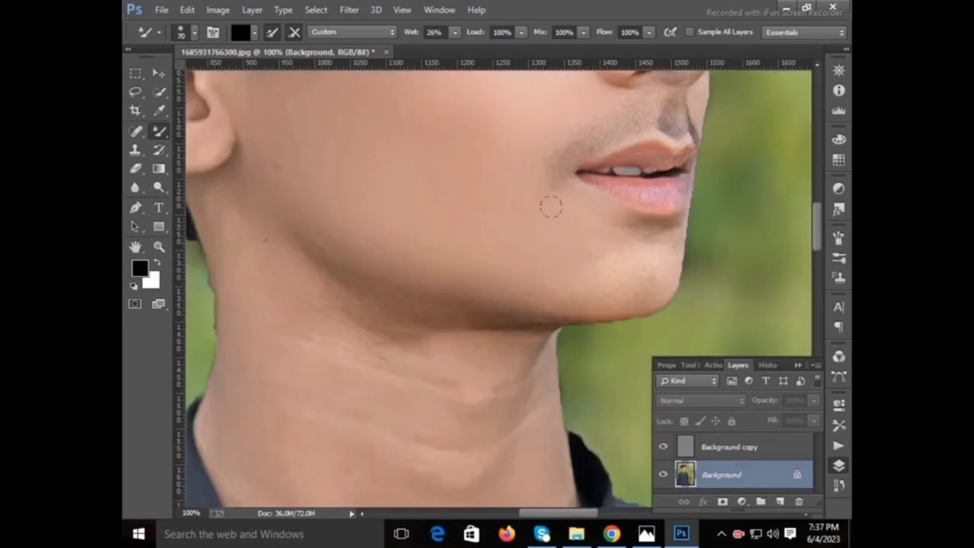
left_click_drag(589, 221, 649, 235)
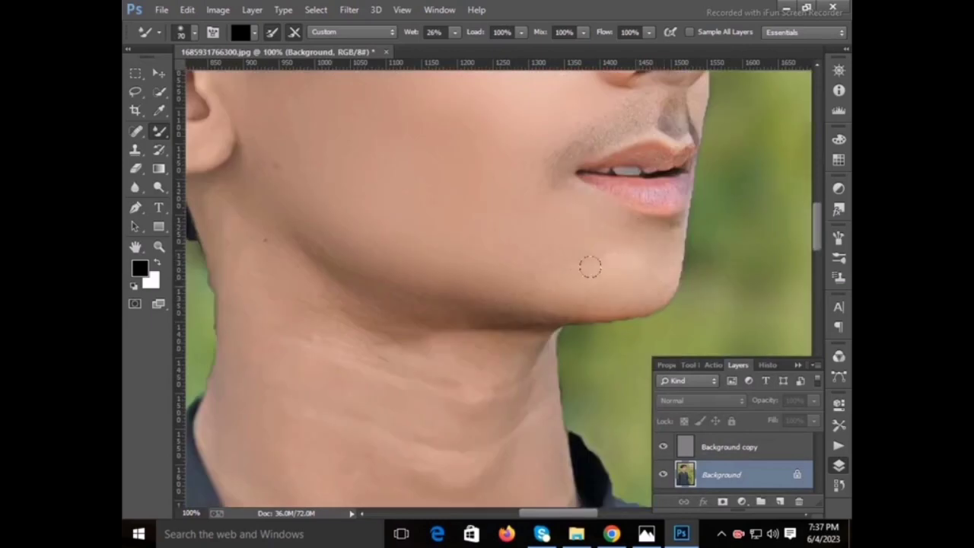
With a larger brush, smooth the neck edge, wrinkles, dark blotch and collar line.
scroll(551, 232, "up", 4)
key("bracketright")
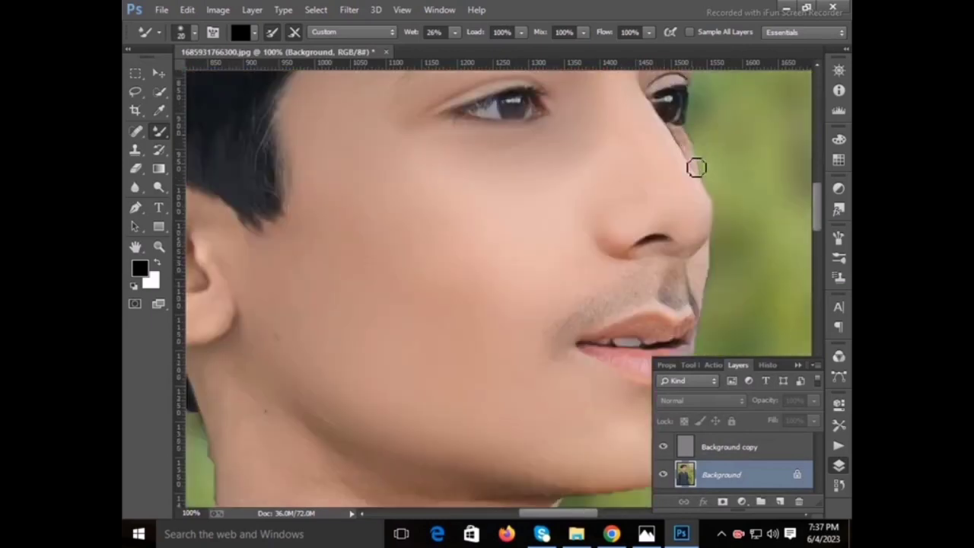
scroll(693, 171, "up", 2)
key("bracketright")
key("bracketright")
key("bracketright")
scroll(665, 141, "down", 6)
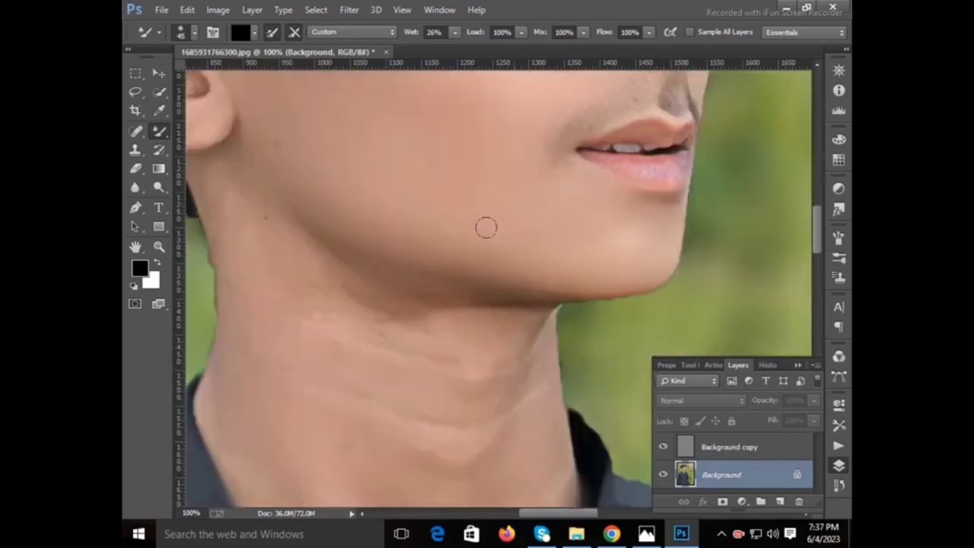
scroll(485, 224, "down", 2)
key("bracketright")
key("bracketright")
key("bracketright")
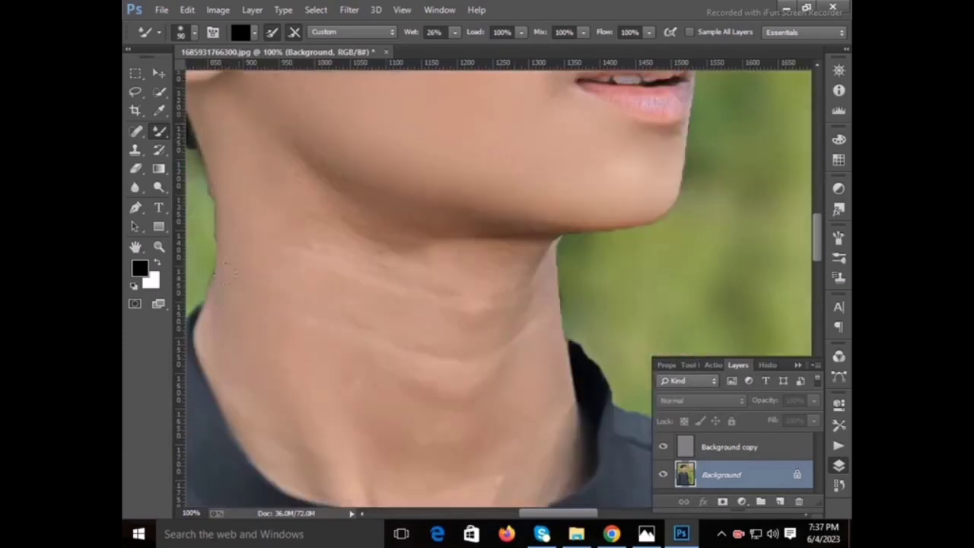
left_click_drag(214, 323, 199, 335)
left_click_drag(309, 446, 258, 413)
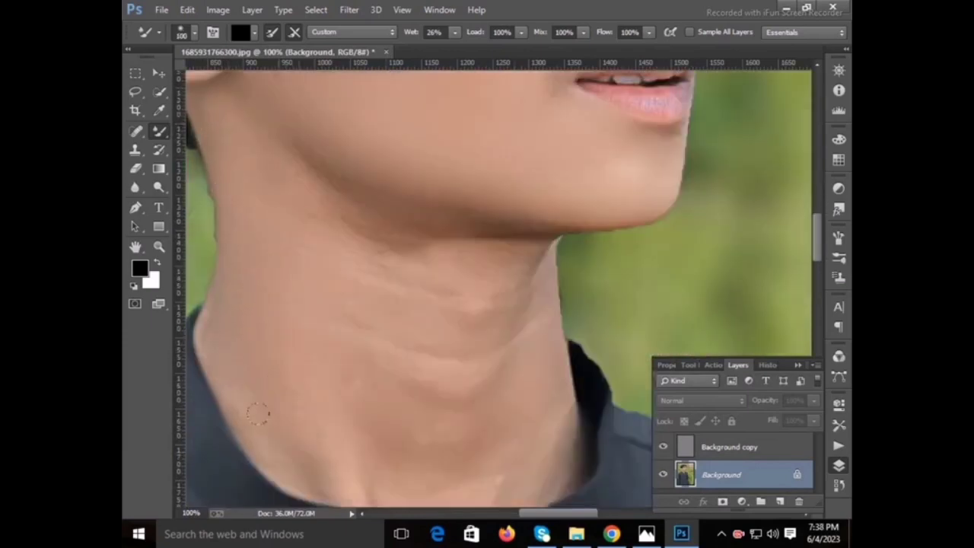
left_click_drag(343, 388, 417, 298)
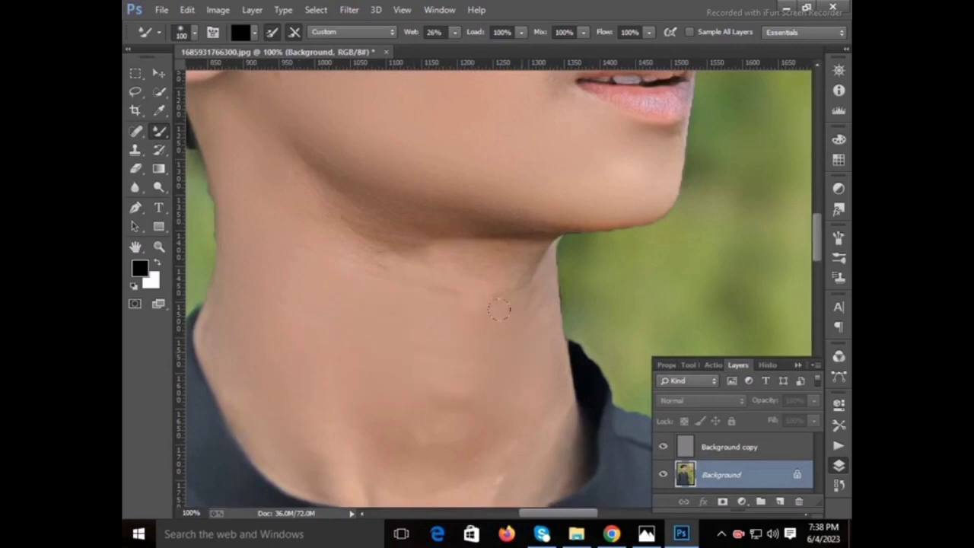
scroll(502, 324, "down", 2)
left_click_drag(506, 367, 295, 340)
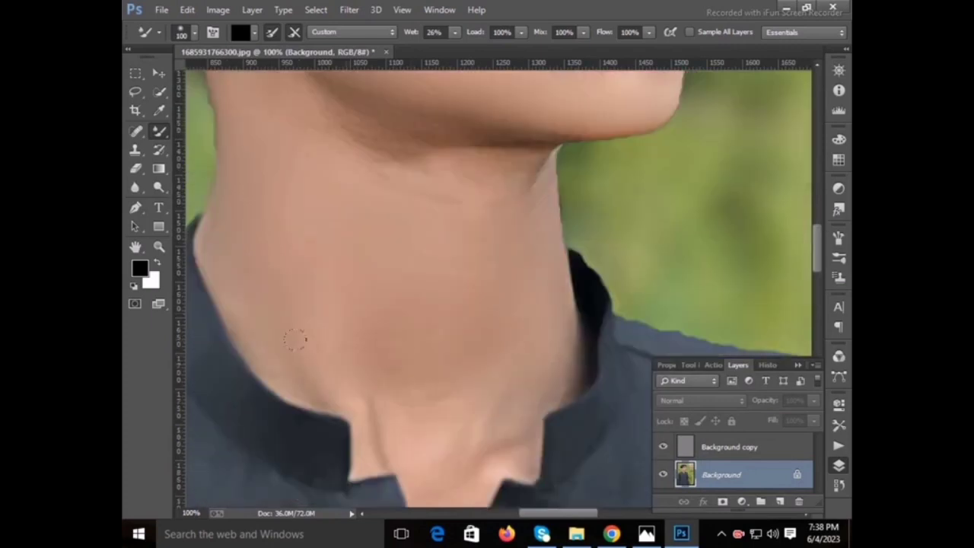
left_click_drag(309, 373, 369, 426)
Smooth the skin along the chin crease with a slightly smaller brush.
key("bracketleft")
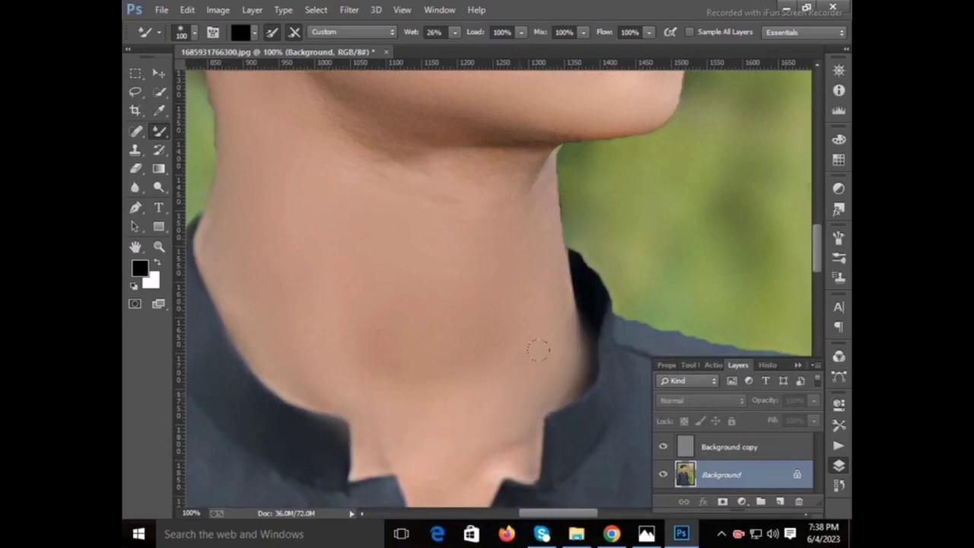
scroll(487, 335, "down", 3)
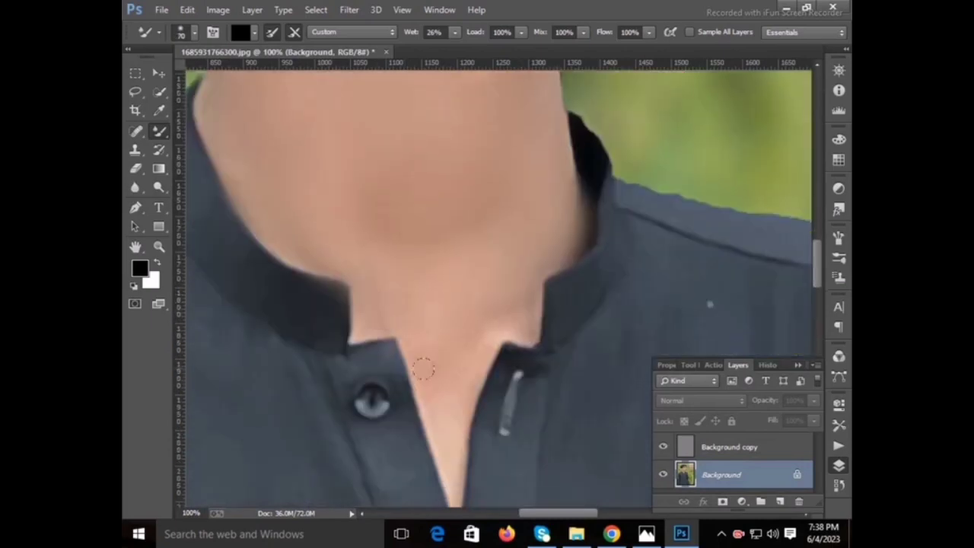
scroll(442, 311, "down", 1)
scroll(445, 312, "up", 2)
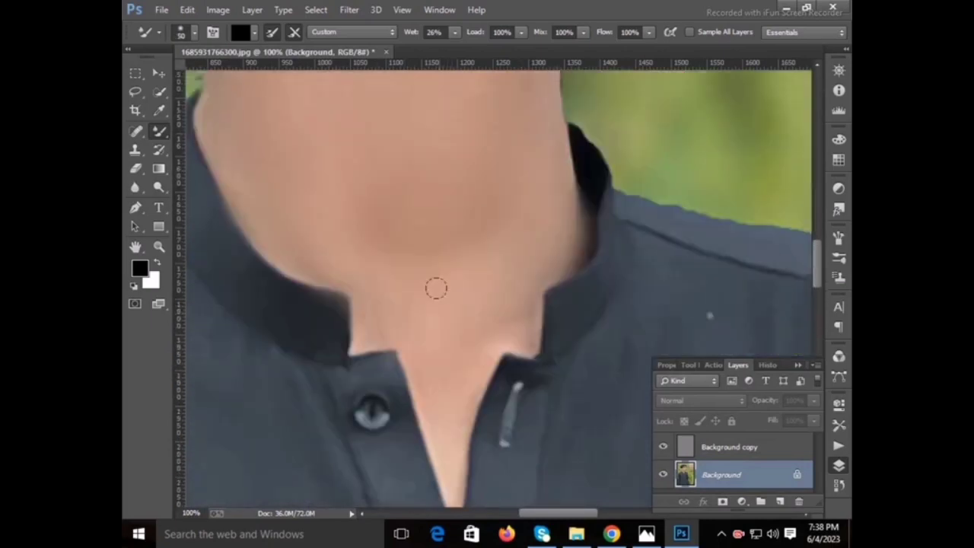
scroll(411, 266, "up", 3)
key("bracketleft")
left_click_drag(426, 217, 398, 212)
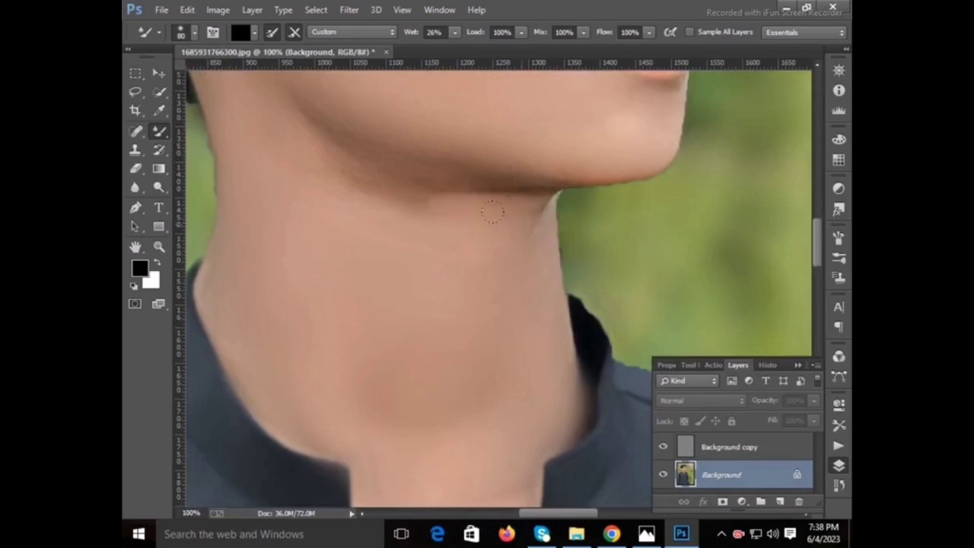
Shrink the brush further and smooth and lighten the right of the lower lip.
scroll(355, 204, "up", 2)
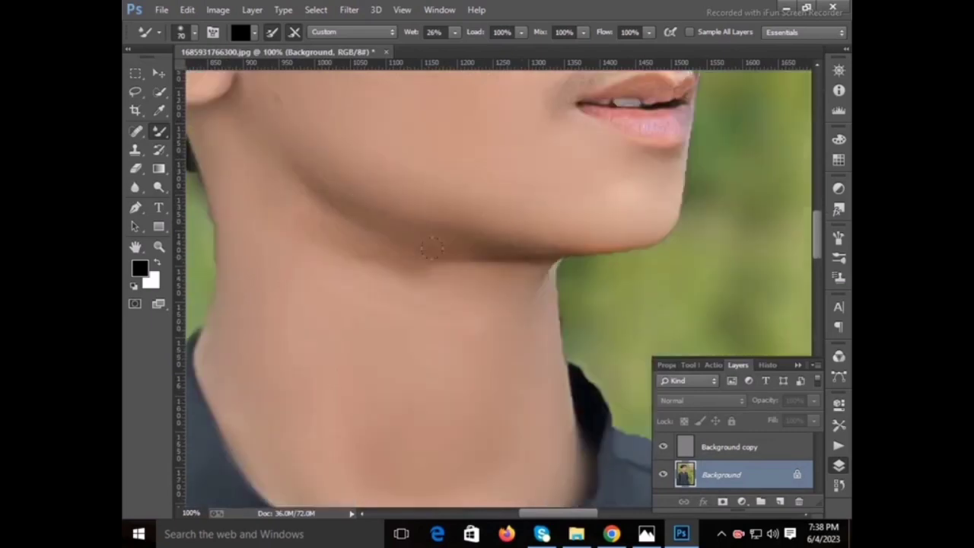
key("bracketleft")
key("bracketleft")
scroll(496, 214, "up", 3)
scroll(596, 227, "up", 2)
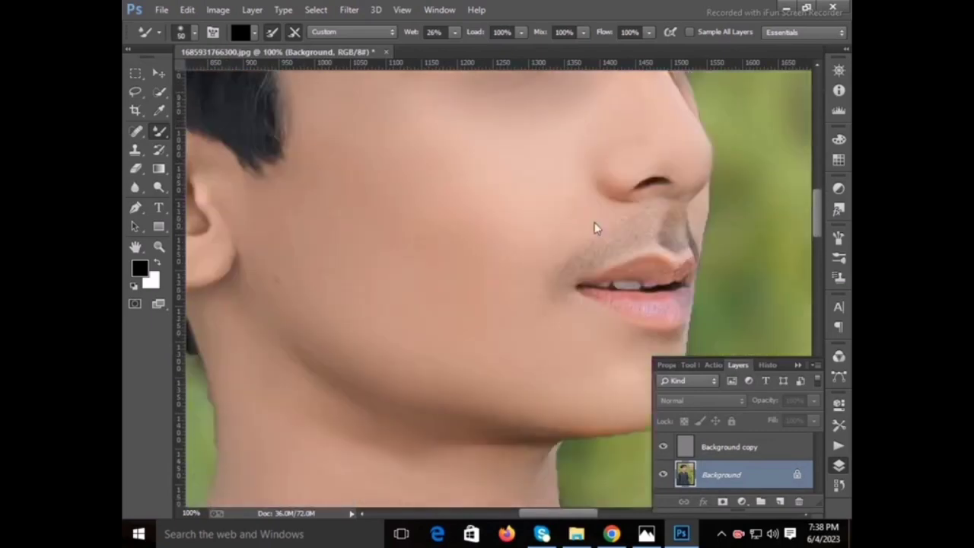
key("bracketleft")
key("bracketleft")
key("bracketleft")
scroll(677, 229, "down", 2)
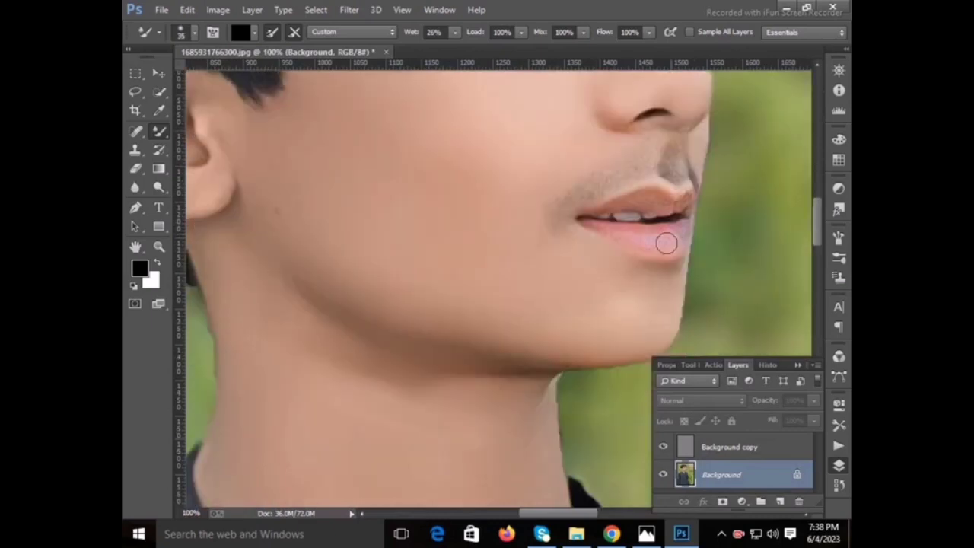
left_click_drag(666, 242, 683, 241)
scroll(609, 207, "up", 3)
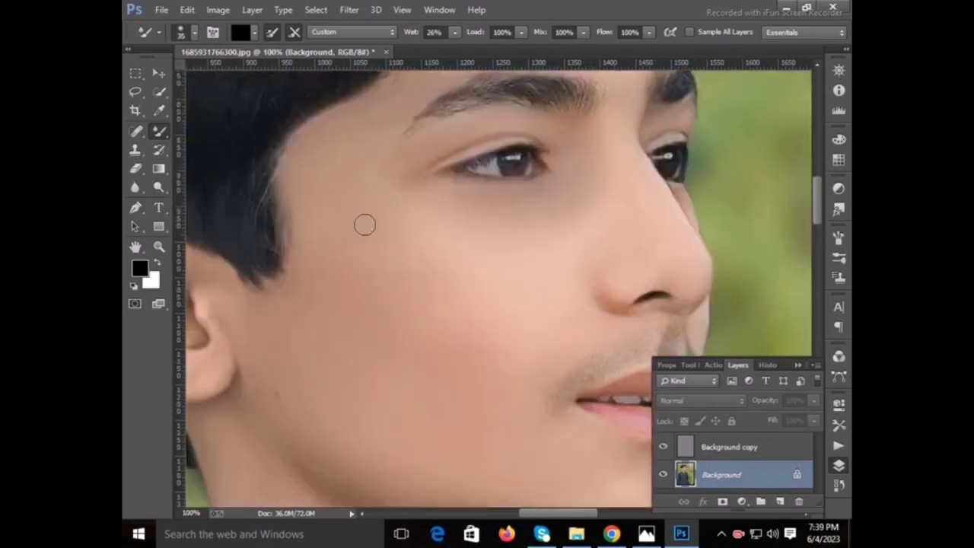
scroll(526, 504, "left", 2)
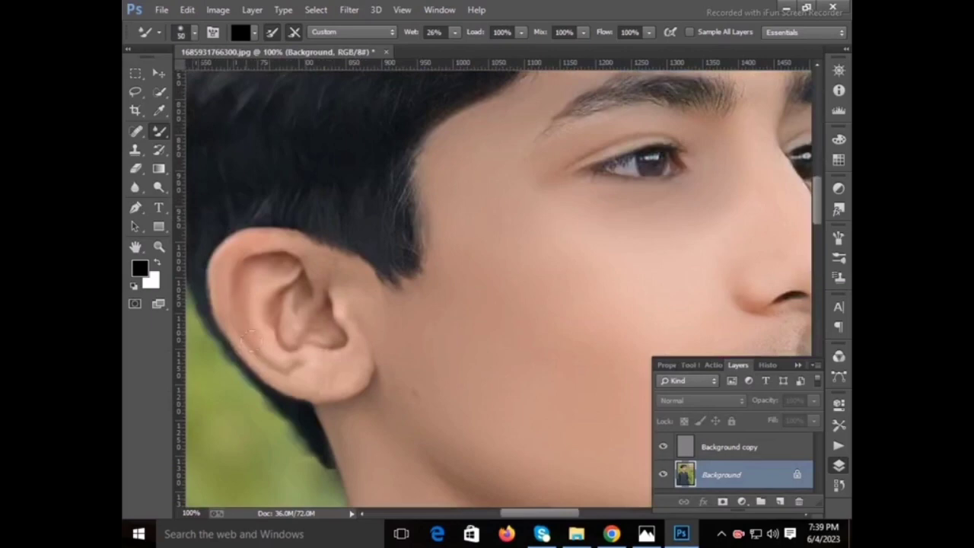
Fit the photo on screen and open Liquify, dismissing the GPU warning.
left_click(159, 246)
right_click(305, 245)
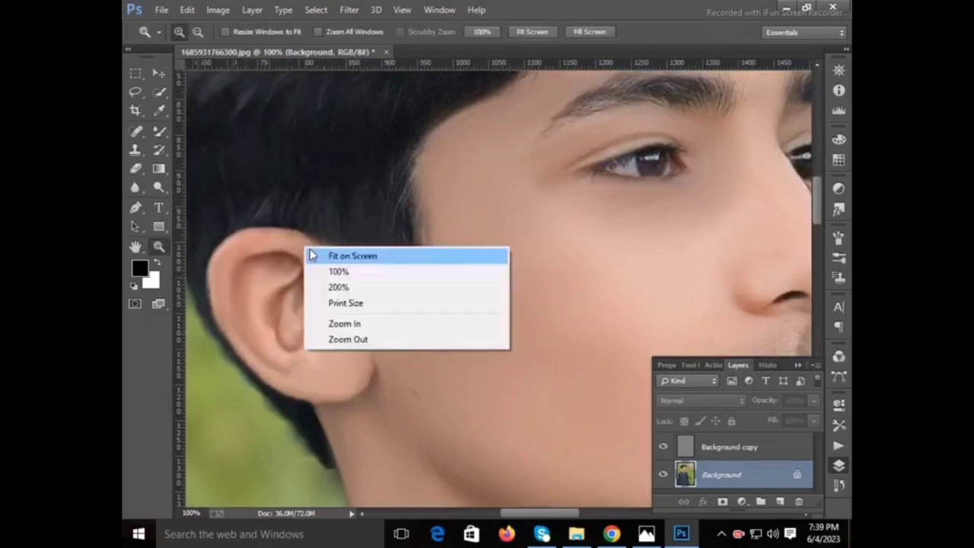
left_click(316, 254)
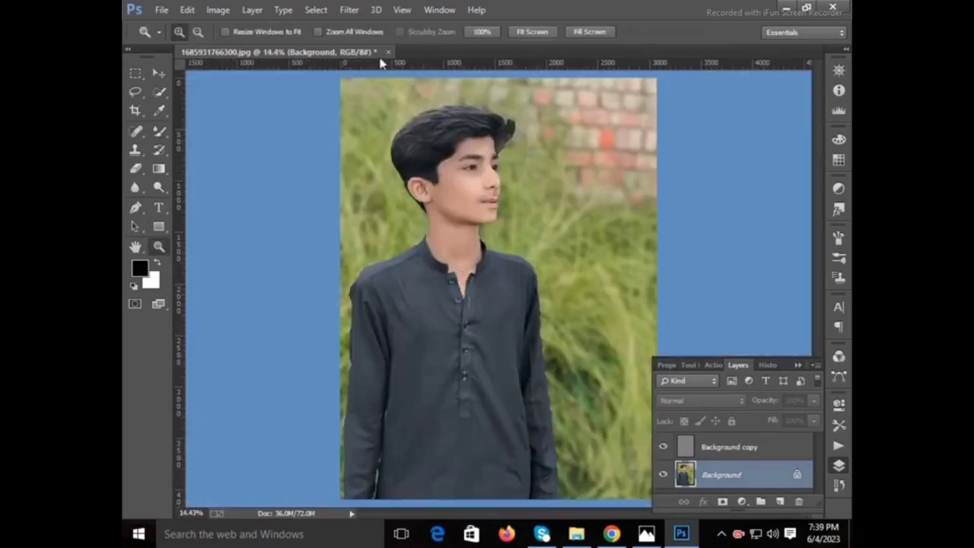
left_click(349, 9)
left_click(400, 130)
left_click(619, 322)
left_click(350, 9)
left_click(397, 119)
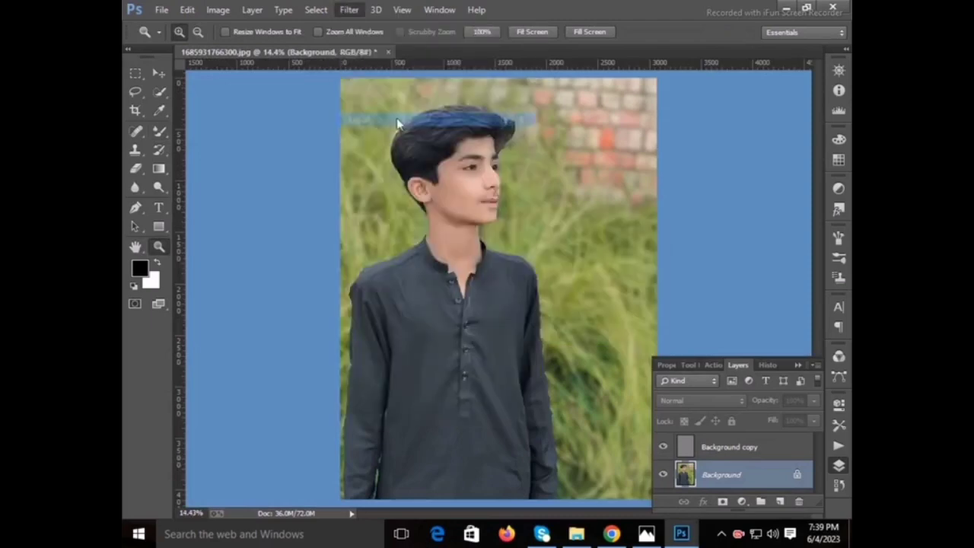
Forward-warp the hair up and outward at the top and left, then apply Liquify.
left_click_drag(246, 66, 416, 150)
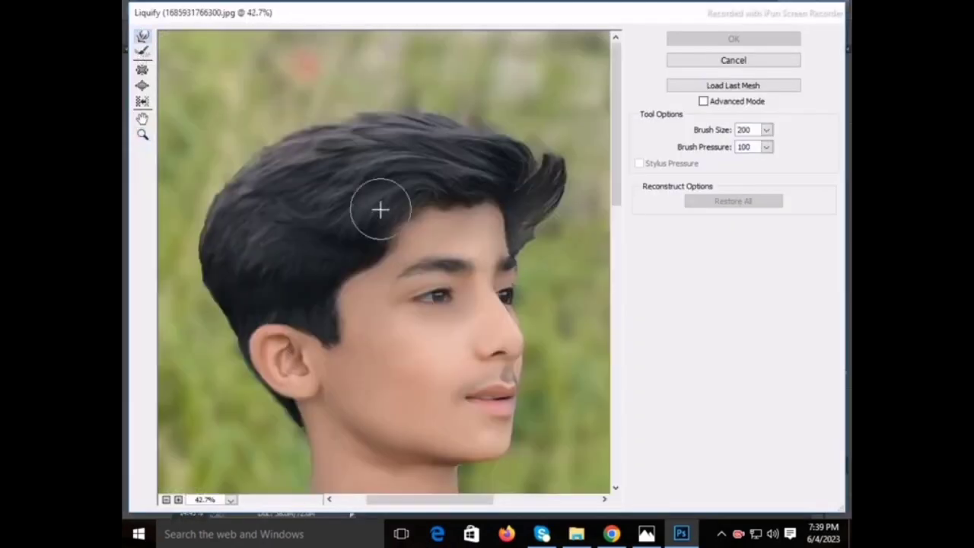
left_click_drag(358, 164, 326, 107)
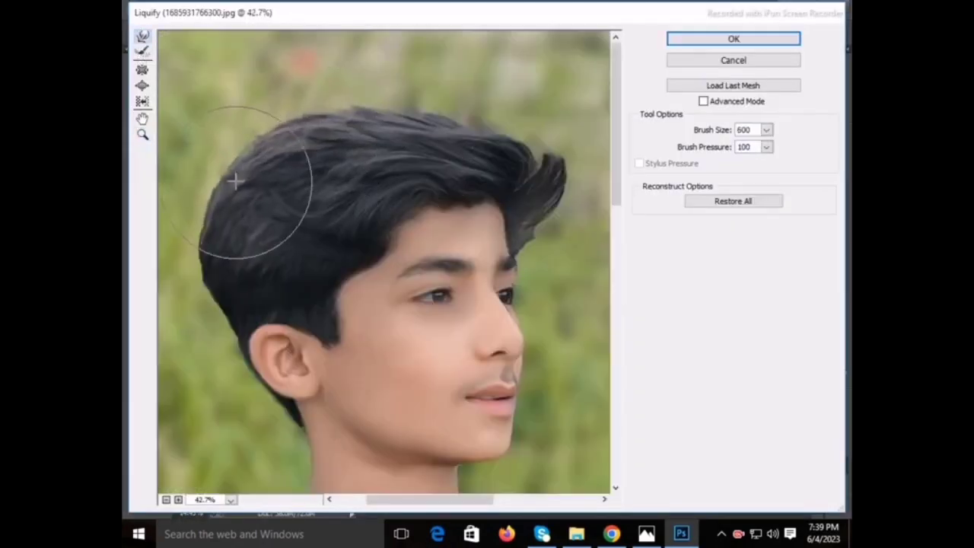
mouse_move(236, 180)
left_mouse_down()
mouse_move(272, 43)
mouse_move(446, 99)
mouse_move(460, 128)
mouse_move(502, 140)
left_mouse_up()
key("bracketleft")
key("bracketleft")
key("bracketleft")
key("bracketleft")
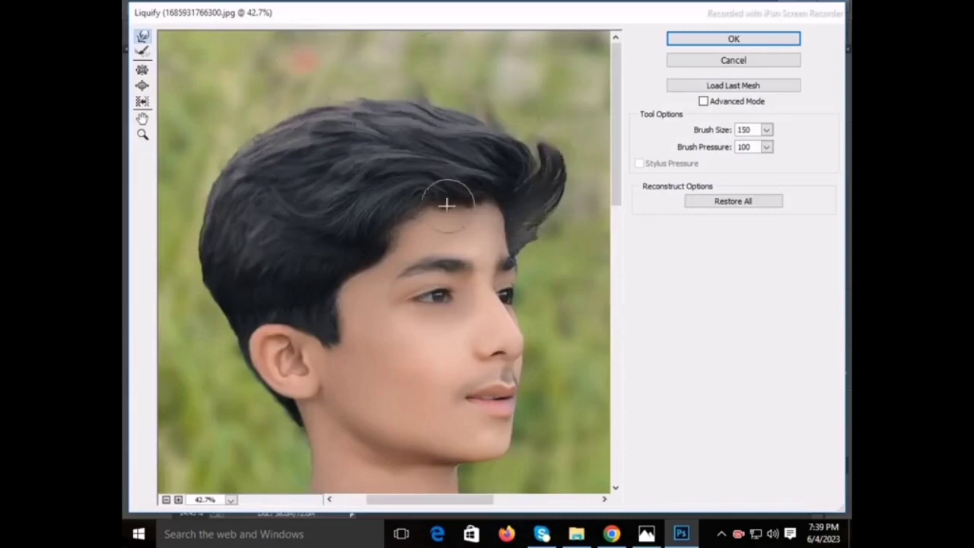
key("bracketright")
key("bracketright")
key("bracketright")
mouse_move(434, 208)
left_mouse_down()
mouse_move(446, 210)
mouse_move(439, 223)
left_mouse_up()
key("Return")
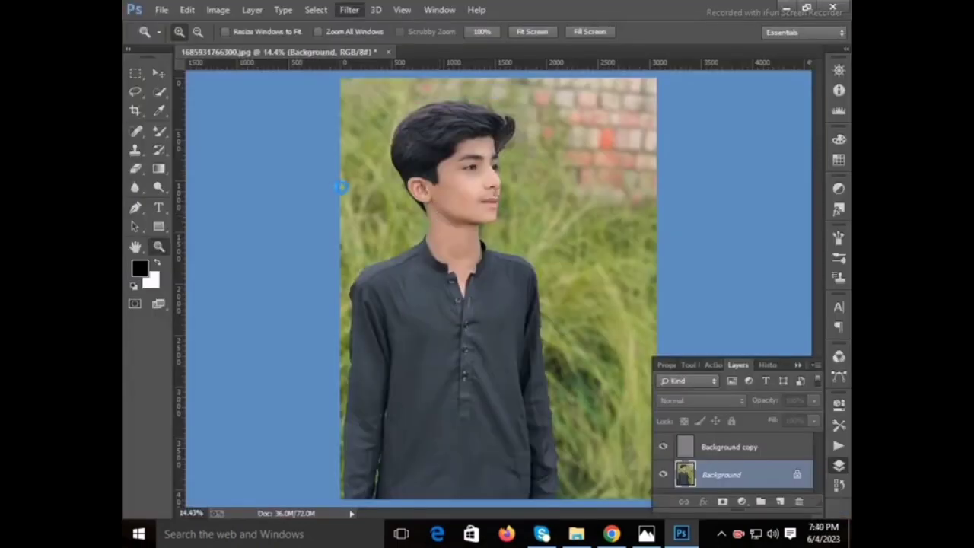
Brighten the boy's jawline and hair with a Camera Raw Adjustment Brush at Exposure +0.80.
key("shift+ctrl+a")
left_click(333, 289)
left_click(280, 41)
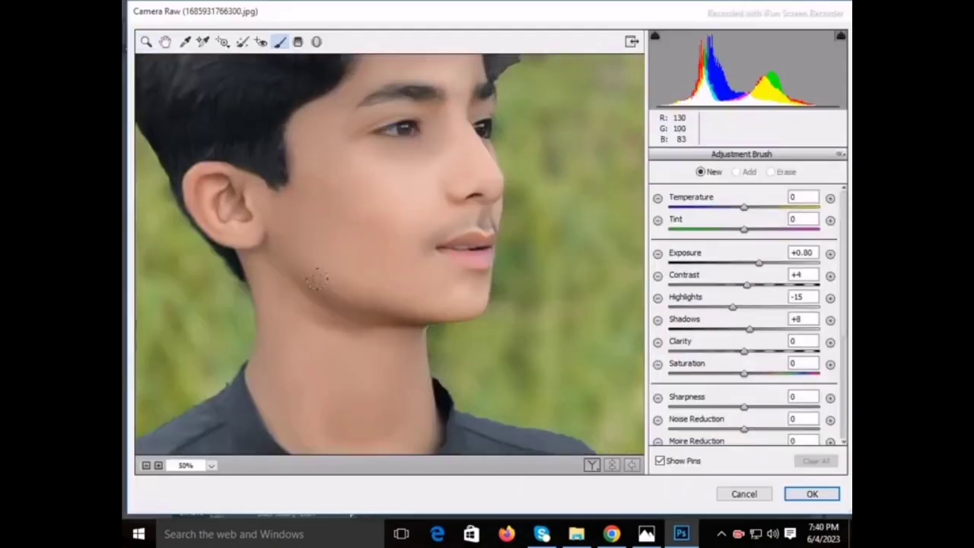
left_click_drag(321, 285, 400, 318)
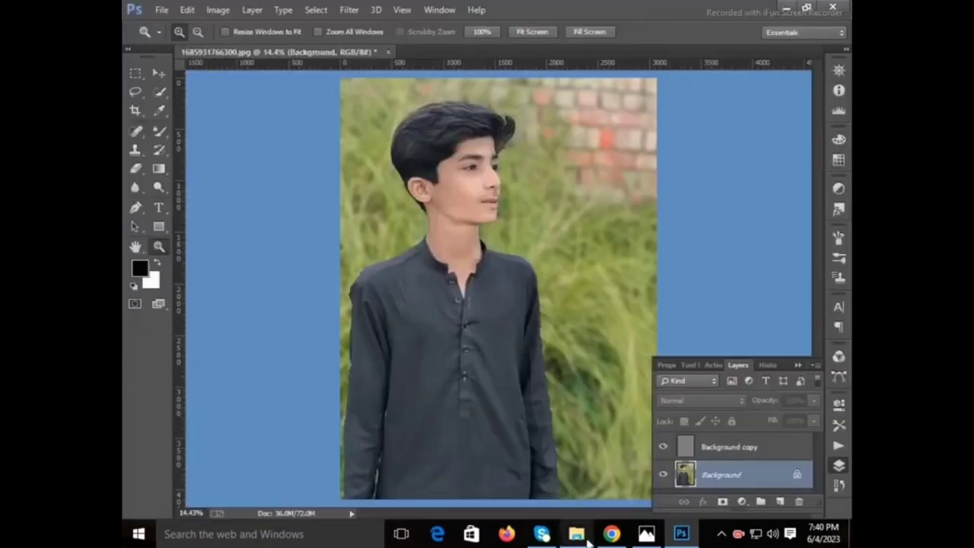
Skip the YouTube ad, switch the song to 'Tu laut aa yun na sata', and return to Photoshop.
left_click(401, 533)
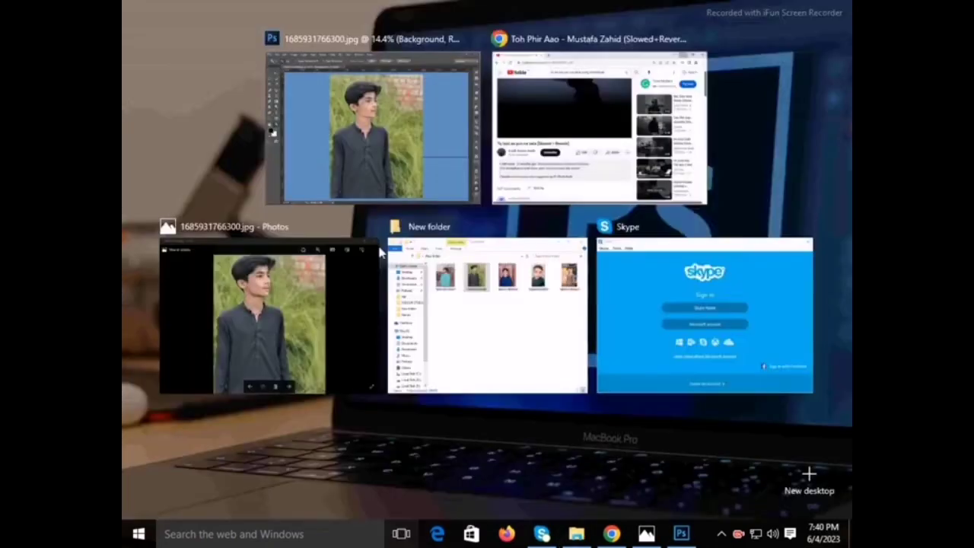
left_click(598, 172)
left_click(556, 296)
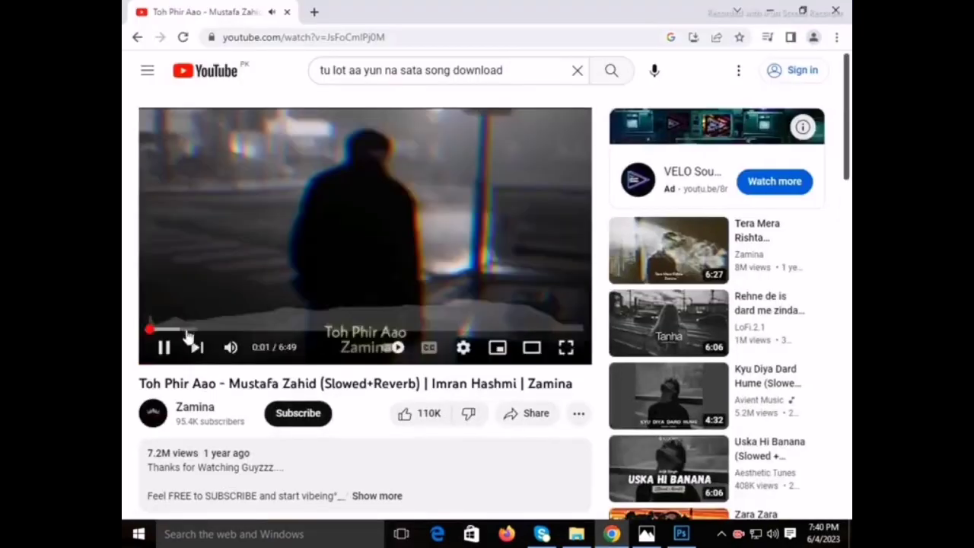
left_click(202, 328)
left_click(611, 70)
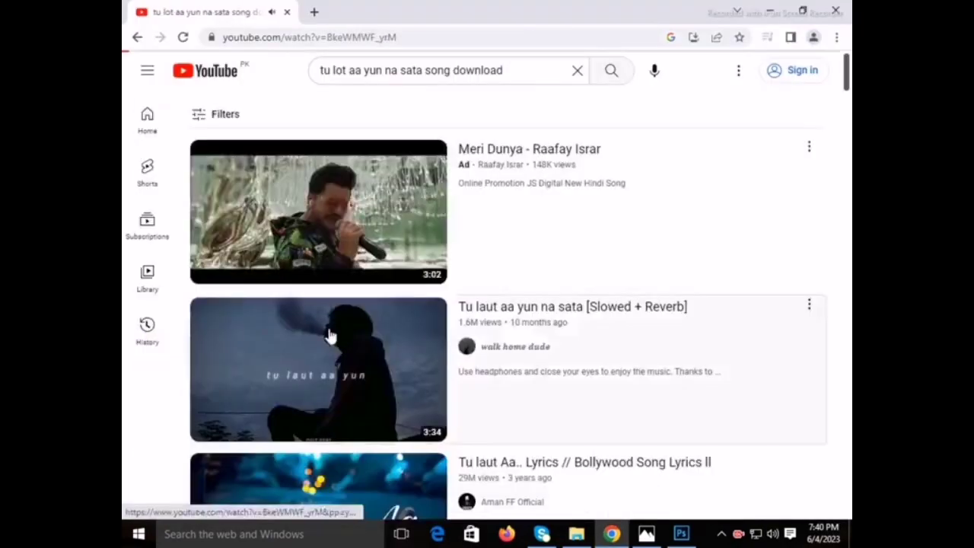
left_click(555, 318)
left_click(401, 534)
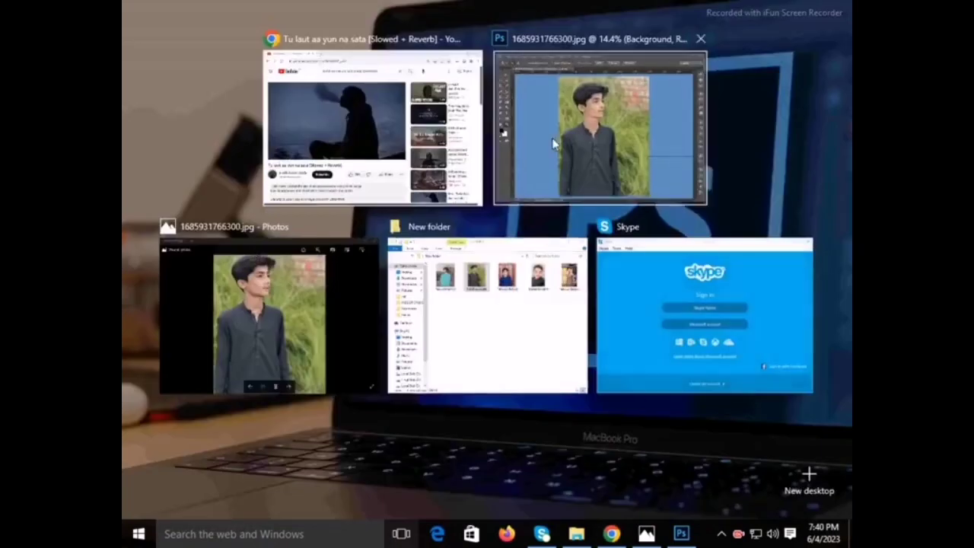
left_click(552, 138)
Reopen the Camera Raw Filter on its HSL Hue panel to shift Greens toward -31.
left_click(350, 9)
left_click(365, 99)
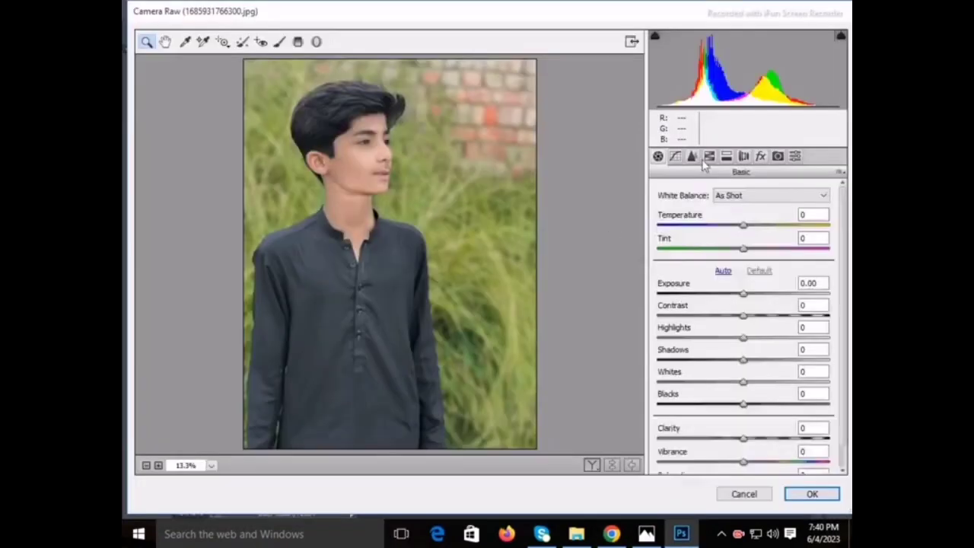
left_click(709, 156)
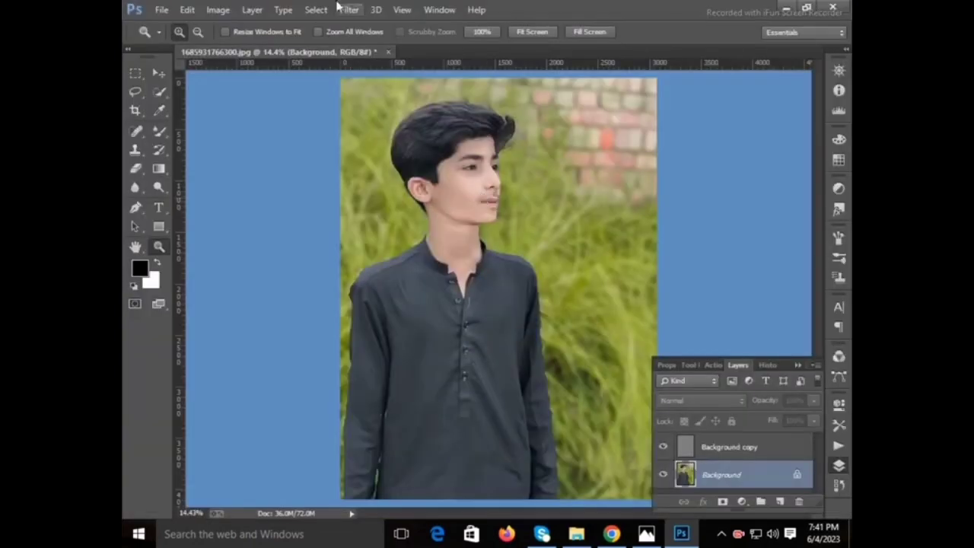
Reopen the Camera Raw Filter and bring up its saved presets list.
left_click(349, 9)
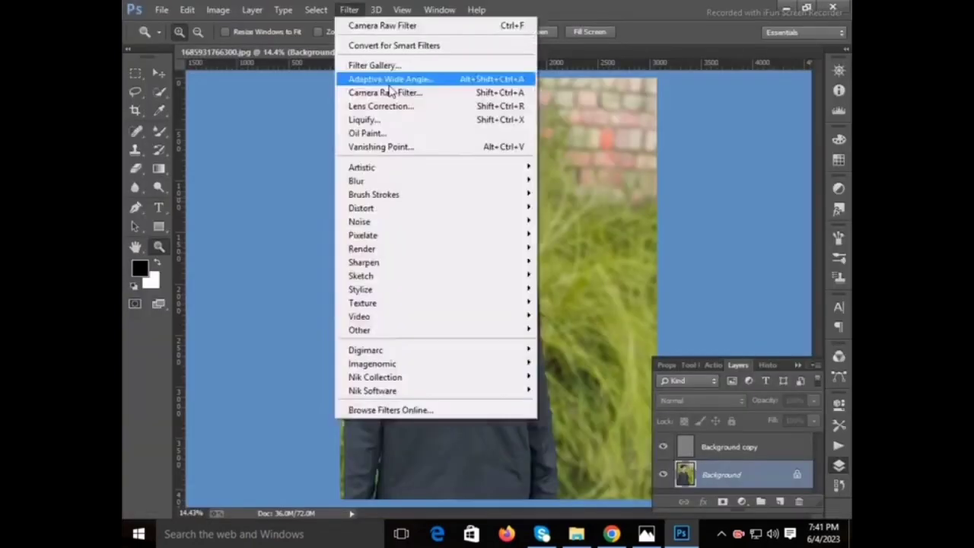
left_click(392, 90)
left_click(795, 156)
scroll(774, 218, "down", 5)
left_click(708, 185)
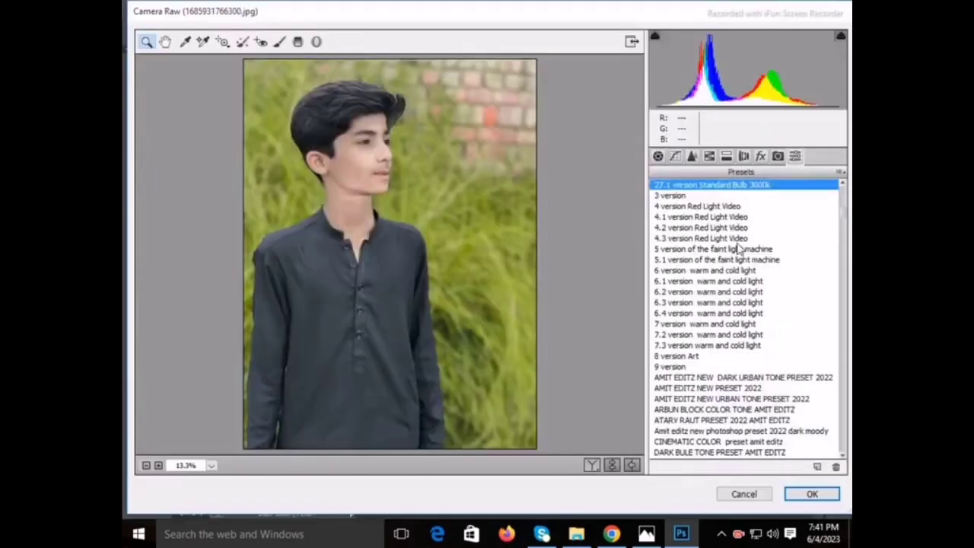
Preview presets from Red Light Video through DARK BULE TONE, HOLI SPECIAL and LIGHT GREEN portrait.
left_click(720, 217)
left_click(716, 239)
scroll(712, 251, "down", 3)
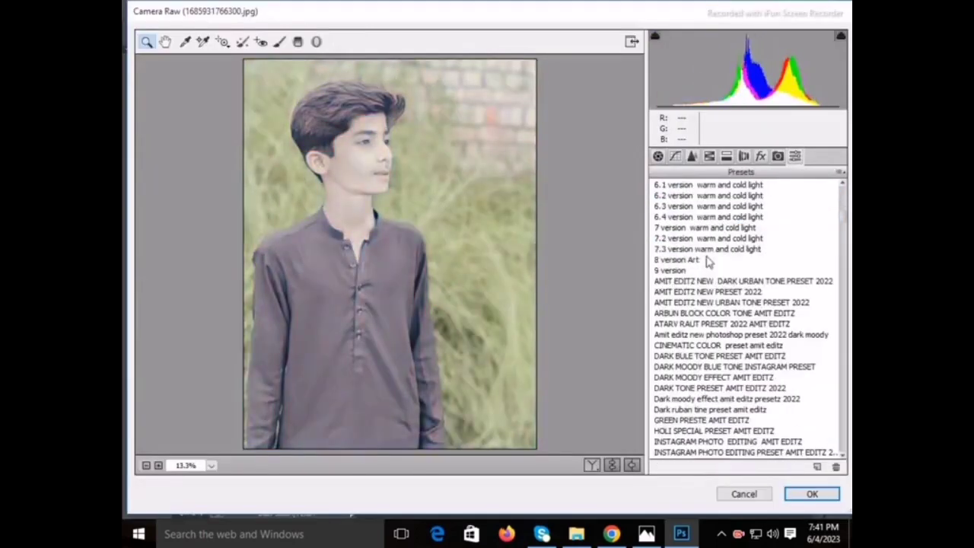
left_click(708, 260)
left_click(706, 282)
left_click(708, 292)
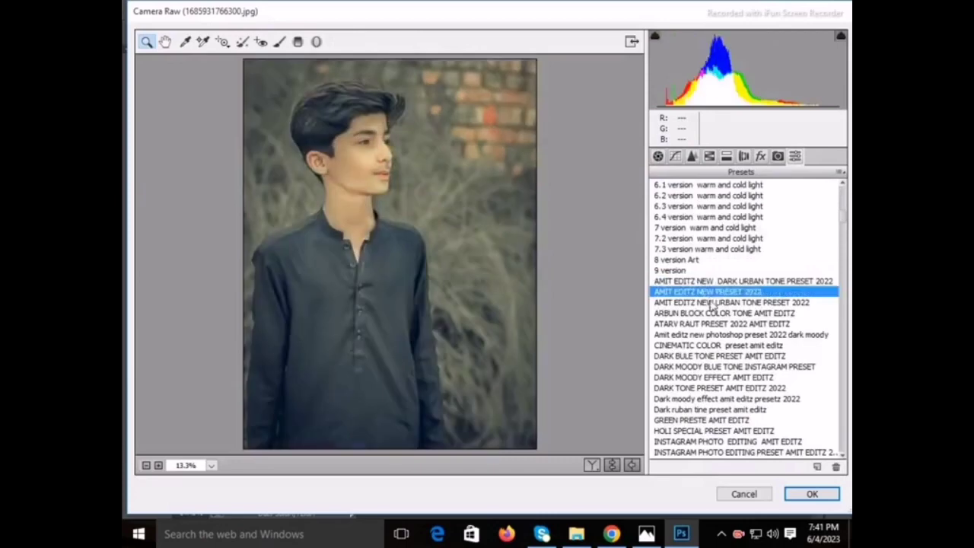
left_click(704, 313)
scroll(702, 297, "down", 1)
left_click(702, 291)
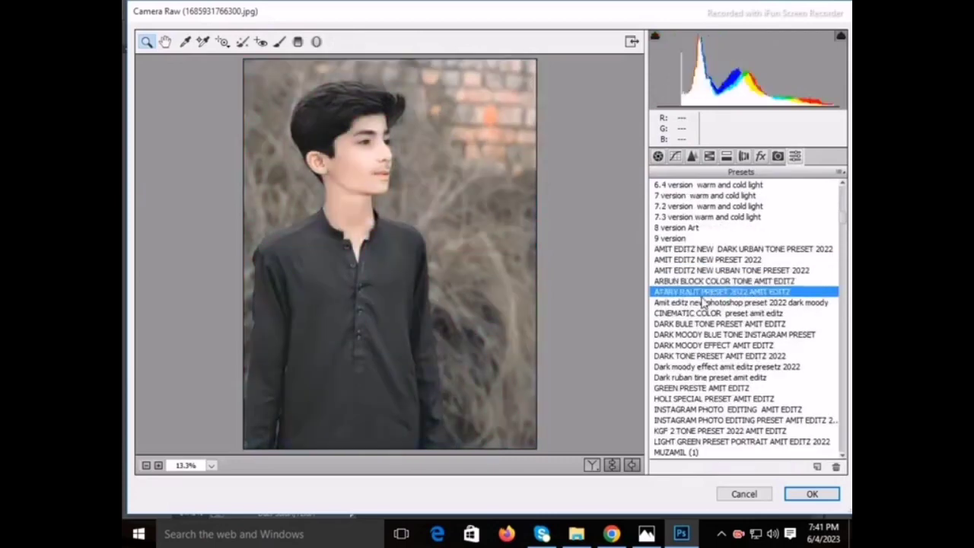
left_click(700, 313)
scroll(694, 281, "down", 2)
left_click(693, 271)
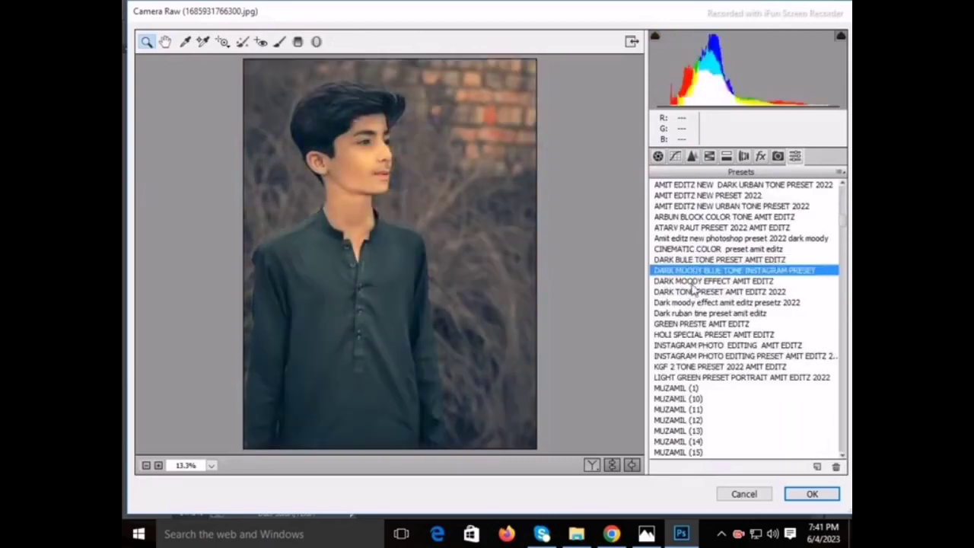
left_click(694, 292)
left_click(694, 313)
scroll(689, 259, "down", 3)
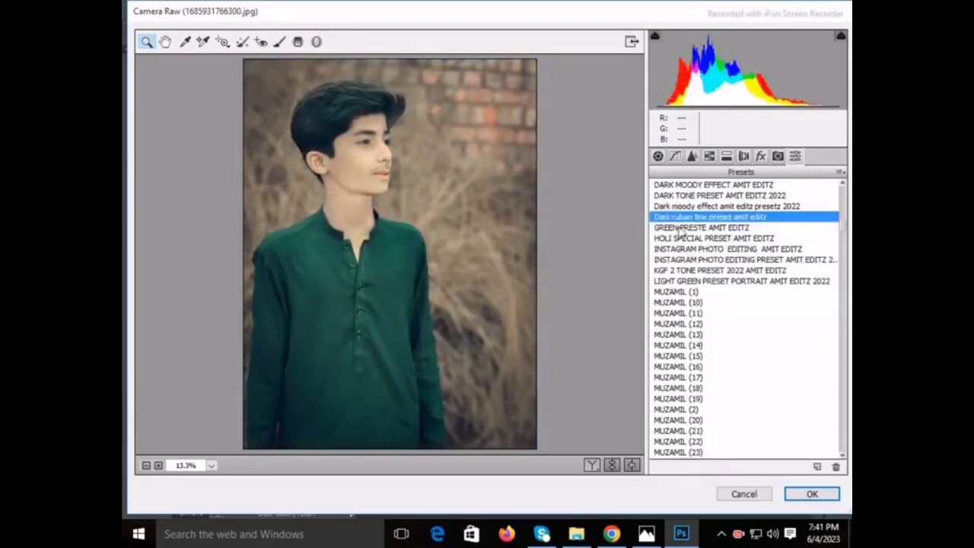
left_click(686, 227)
left_click(687, 249)
left_click(687, 259)
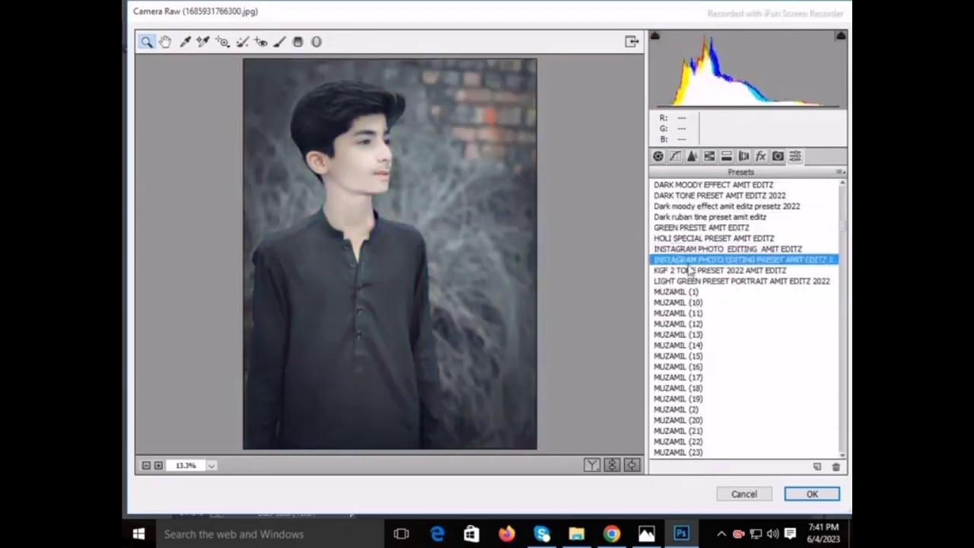
left_click(689, 281)
scroll(689, 281, "down", 2)
Compare the MUZAMIL presets (10 to 22) and settle on the yellow MUZAMIL (25) preset.
left_click(682, 239)
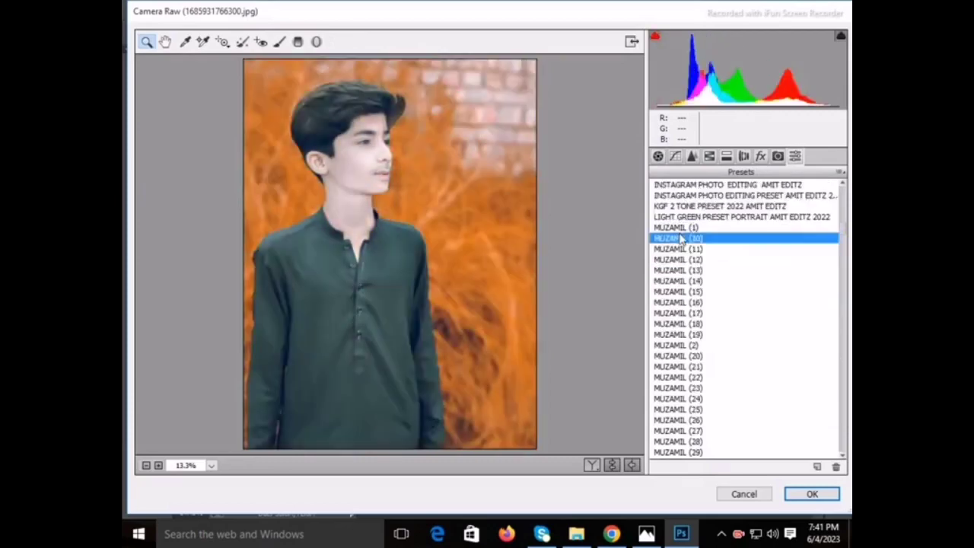
left_click(676, 229)
left_click(682, 249)
left_click(683, 259)
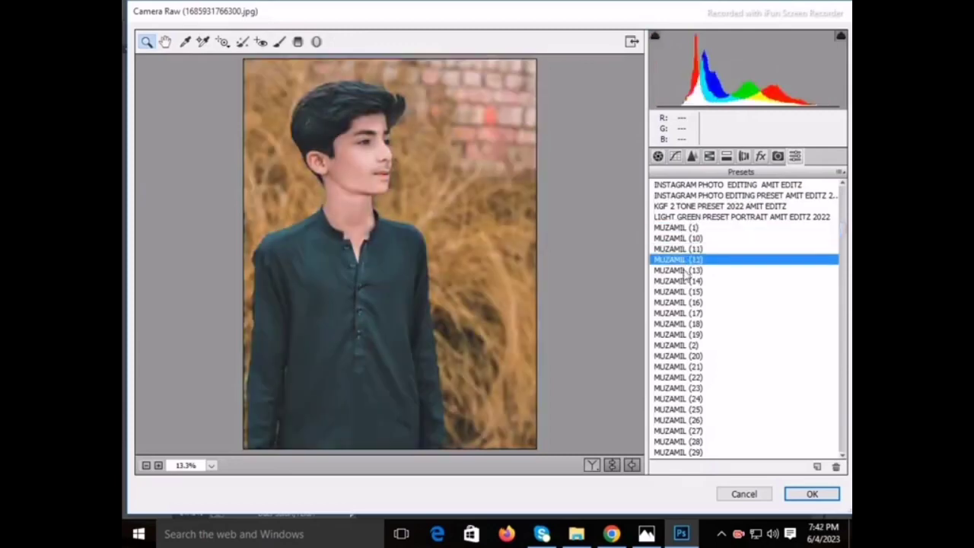
left_click(685, 270)
left_click(686, 281)
left_click(687, 291)
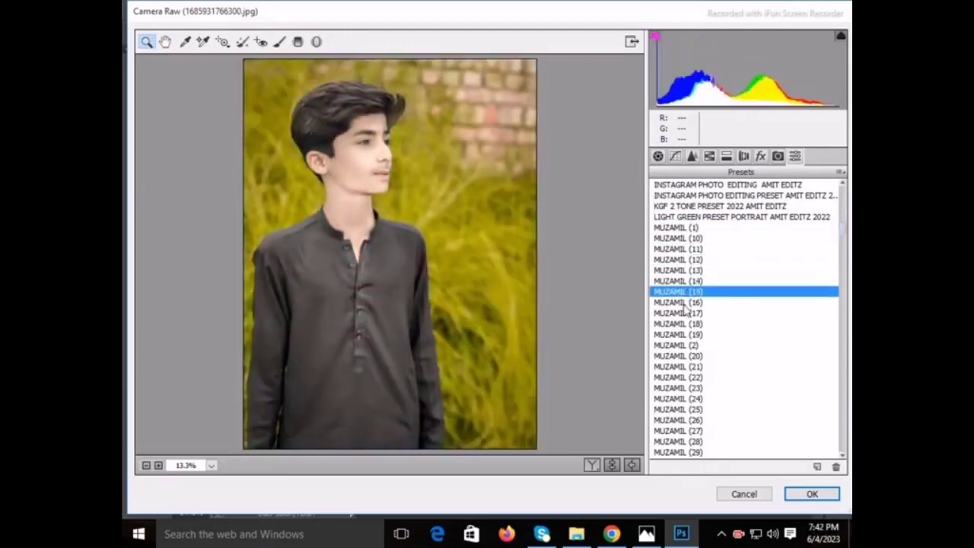
left_click(683, 302)
left_click(682, 313)
scroll(678, 320, "down", 3)
left_click(676, 238)
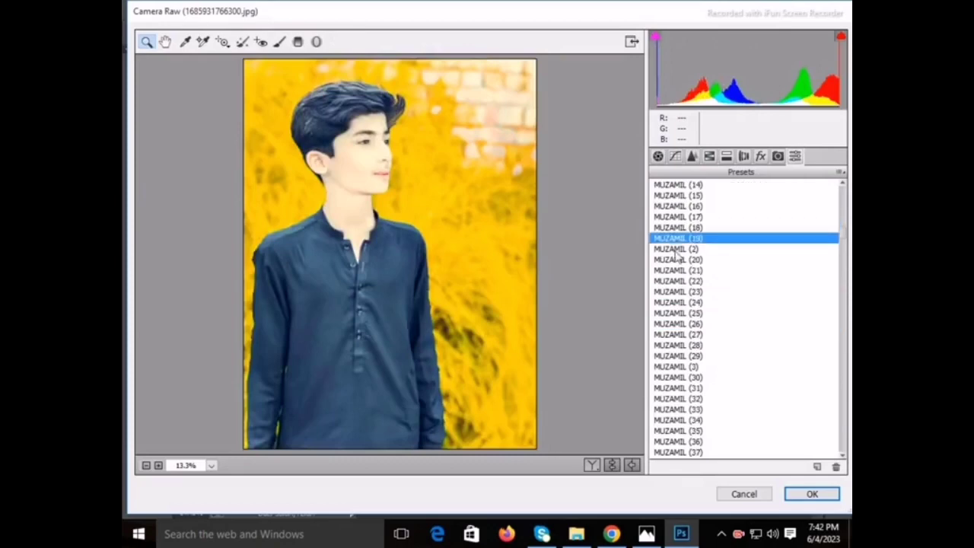
left_click(674, 249)
left_click(674, 270)
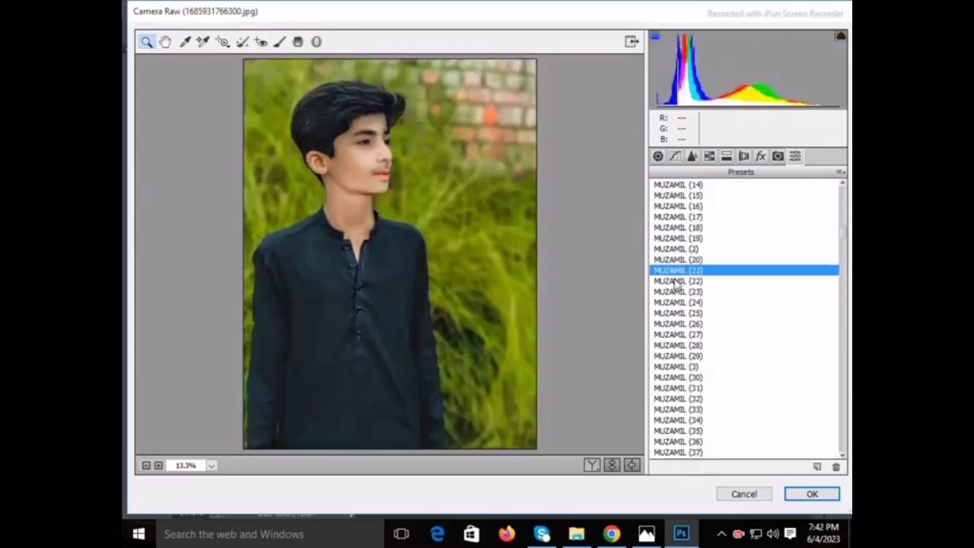
left_click(682, 304)
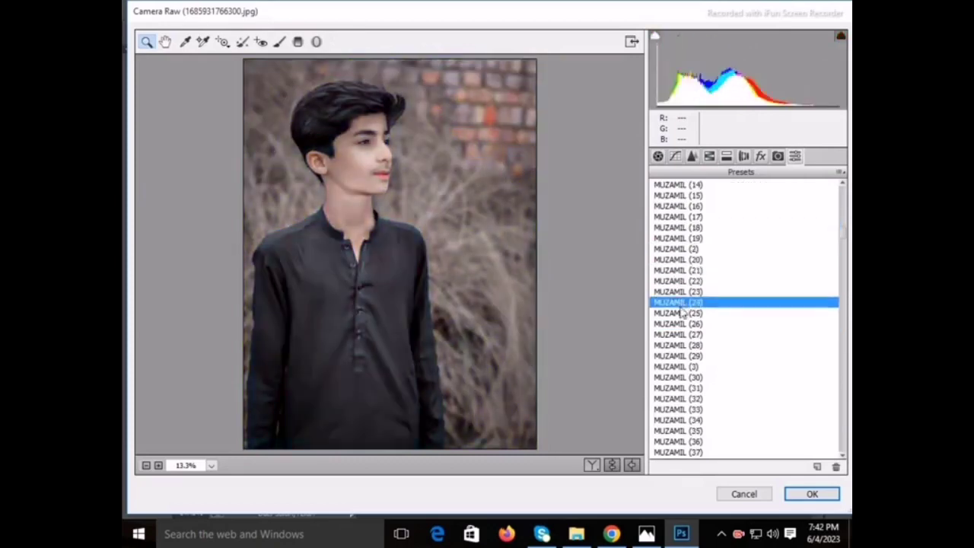
left_click(682, 313)
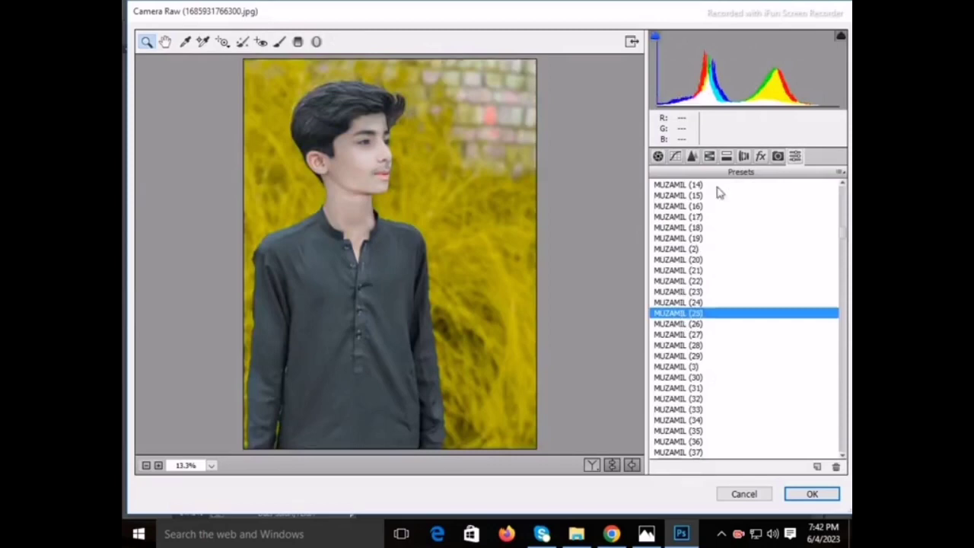
key("Escape")
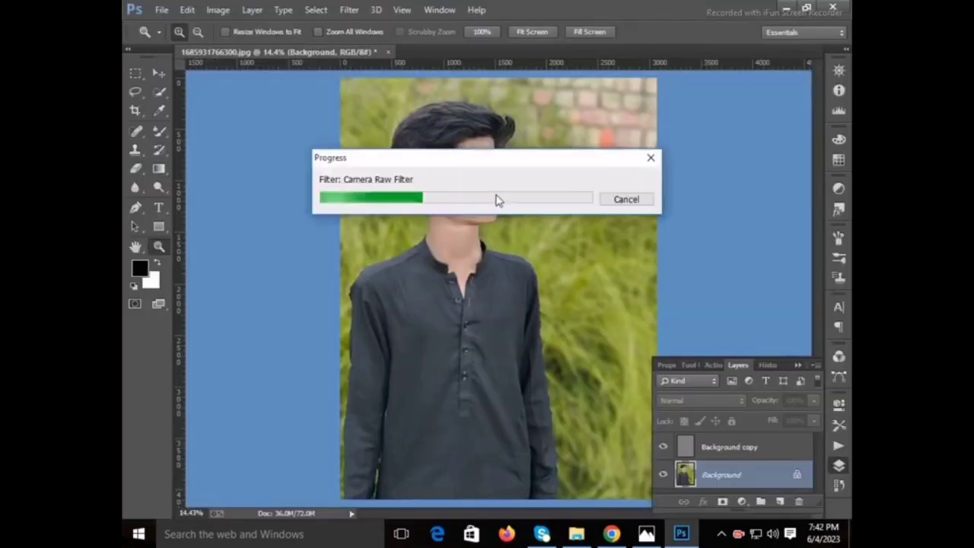
Zoom into the face and blend the cheek and neck skin with the Mixer Brush, resizing it as needed.
left_click(491, 204)
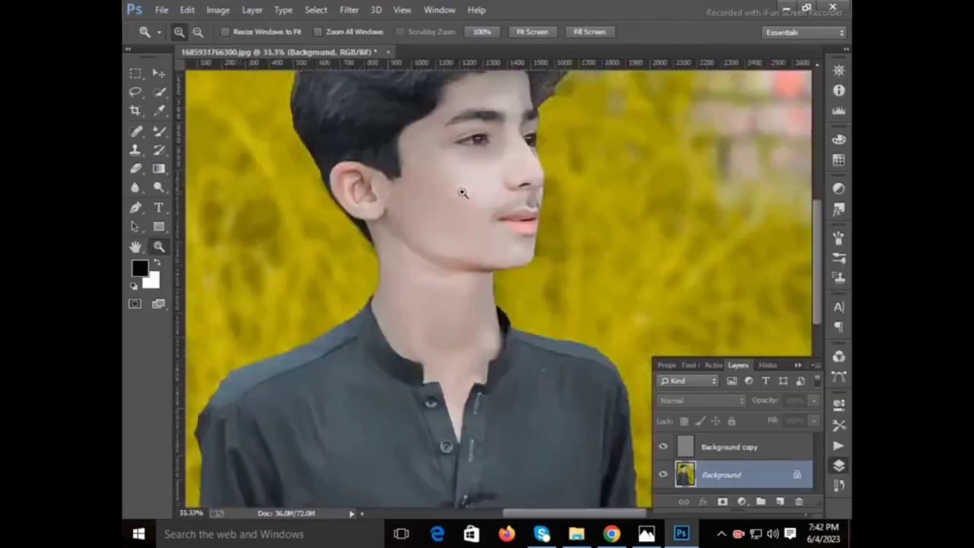
left_click(386, 204)
key("b")
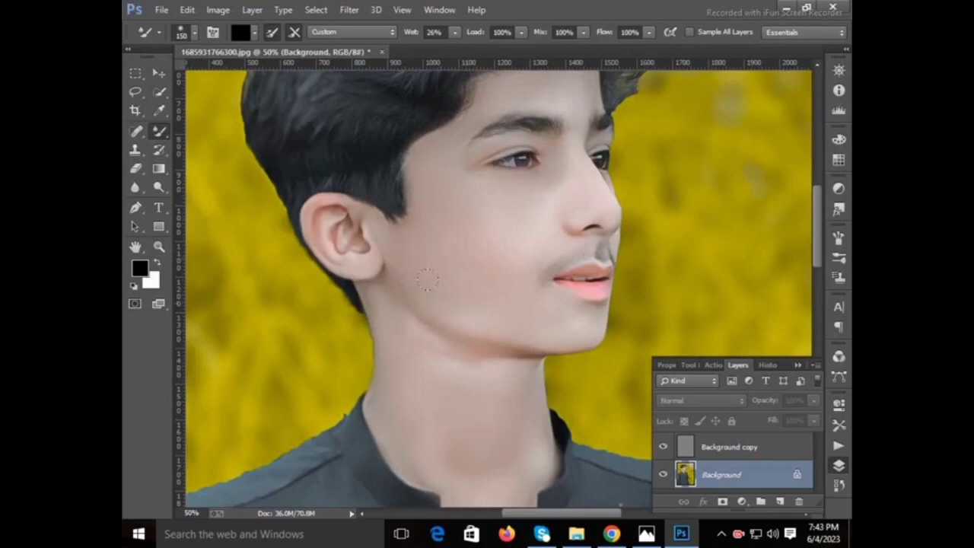
key("bracketright")
scroll(493, 207, "down", 1)
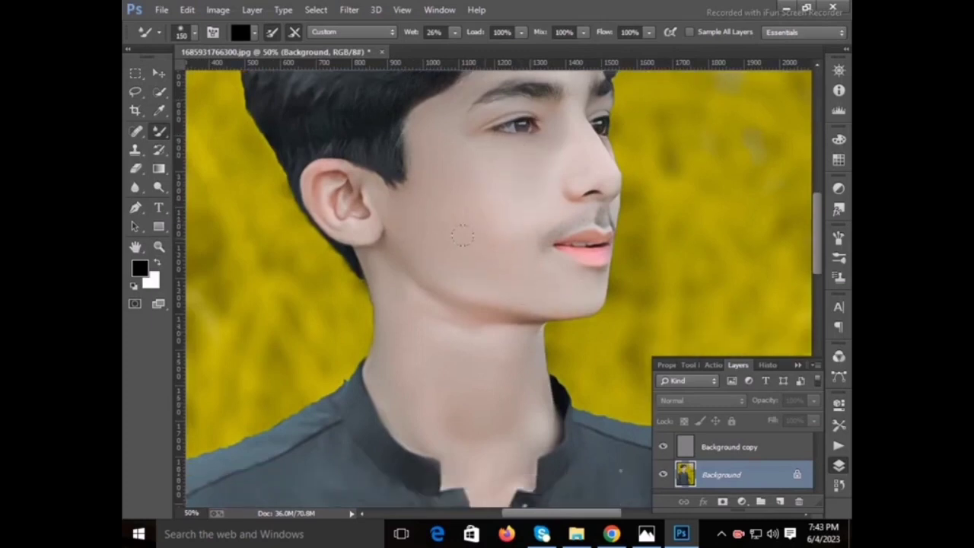
key("bracketleft")
scroll(426, 228, "down", 2)
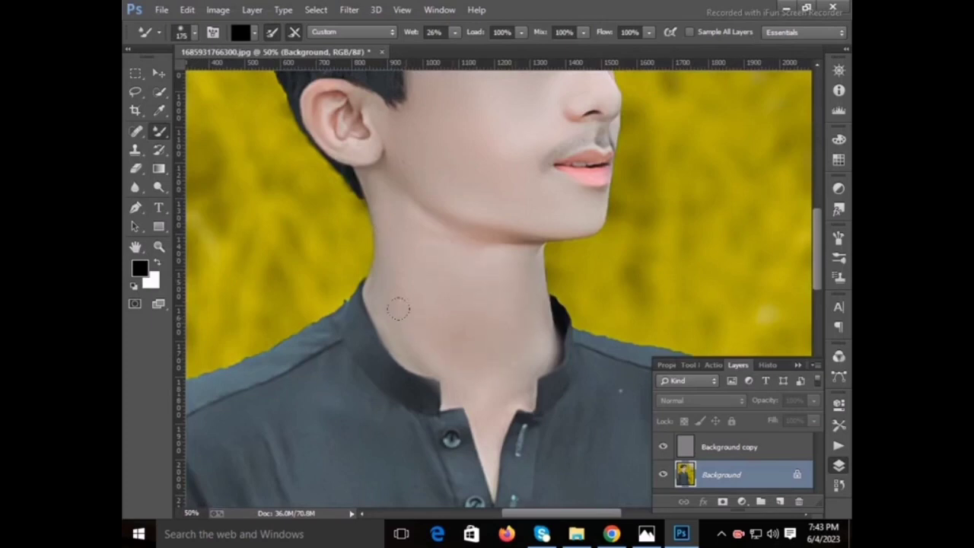
scroll(454, 260, "up", 4)
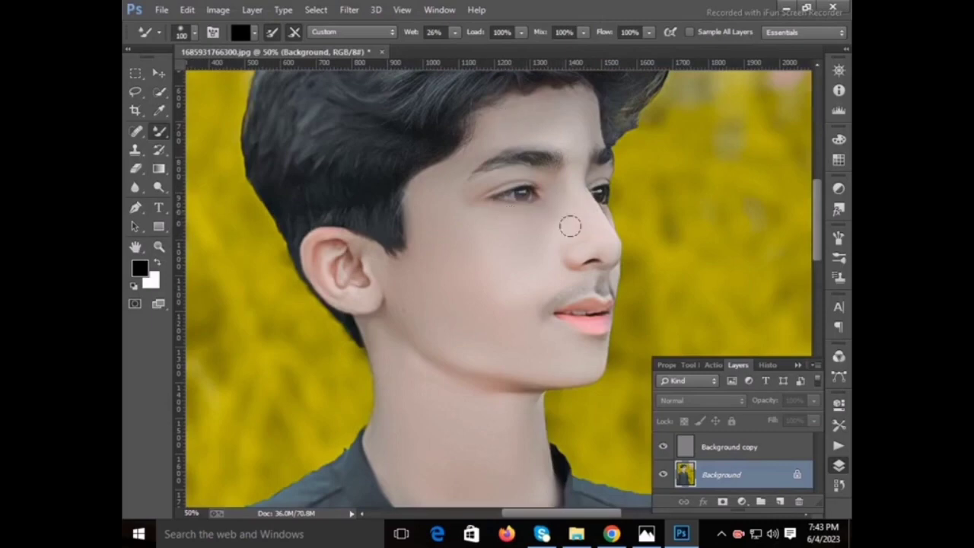
In Camera Raw, lower contrast, reduce red saturation and boost orange saturation to +38.
key("z")
key("ctrl+0")
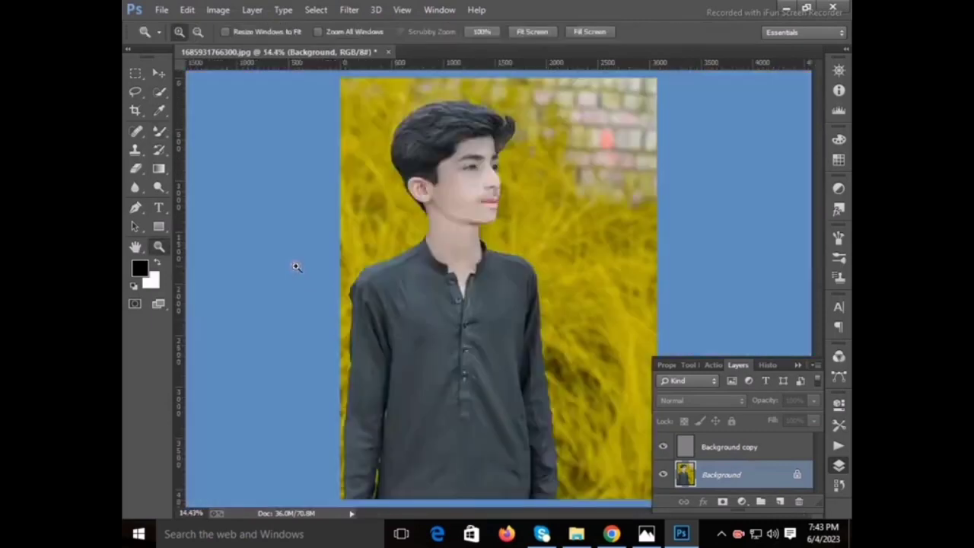
left_click(350, 9)
left_click(396, 93)
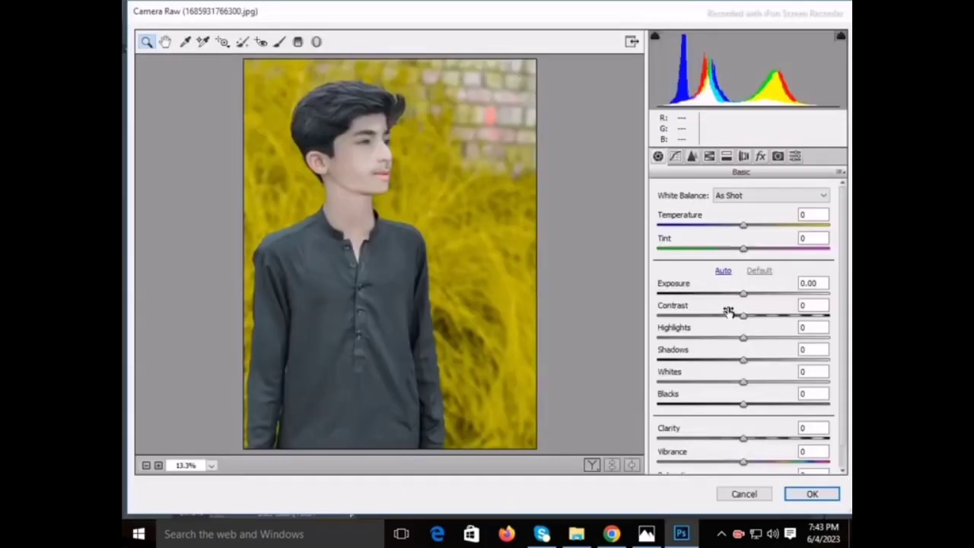
mouse_move(743, 315)
left_mouse_down()
mouse_move(717, 341)
mouse_move(727, 369)
left_mouse_up()
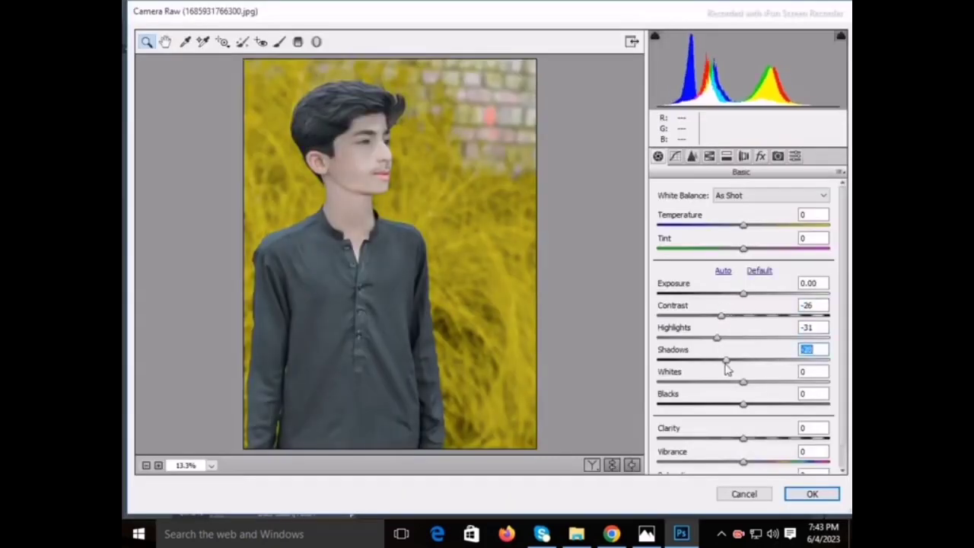
left_click_drag(744, 294, 729, 323)
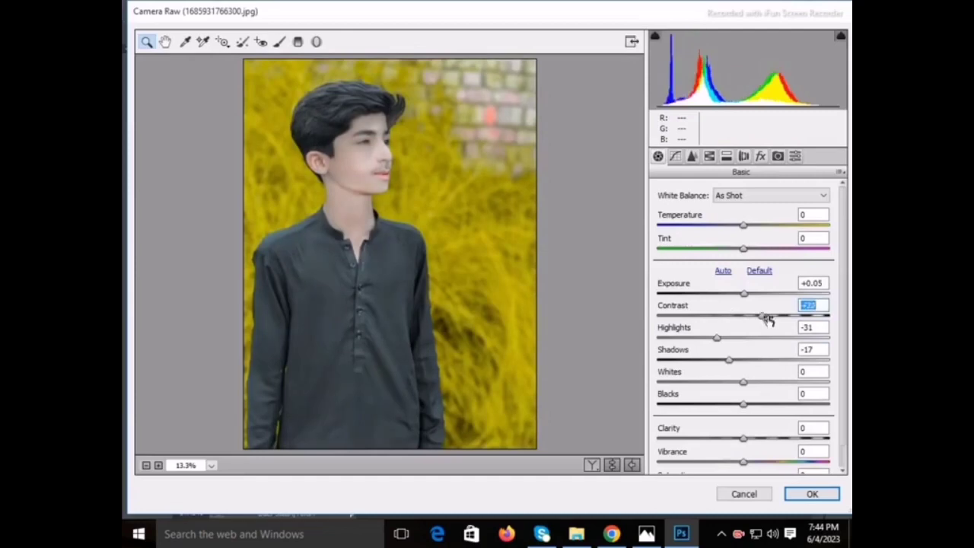
left_click(709, 156)
left_click(697, 211)
mouse_move(748, 258)
left_mouse_down()
mouse_move(716, 261)
mouse_move(772, 282)
mouse_move(750, 293)
mouse_move(776, 283)
left_mouse_up()
left_click(743, 211)
left_click(701, 214)
key("Return")
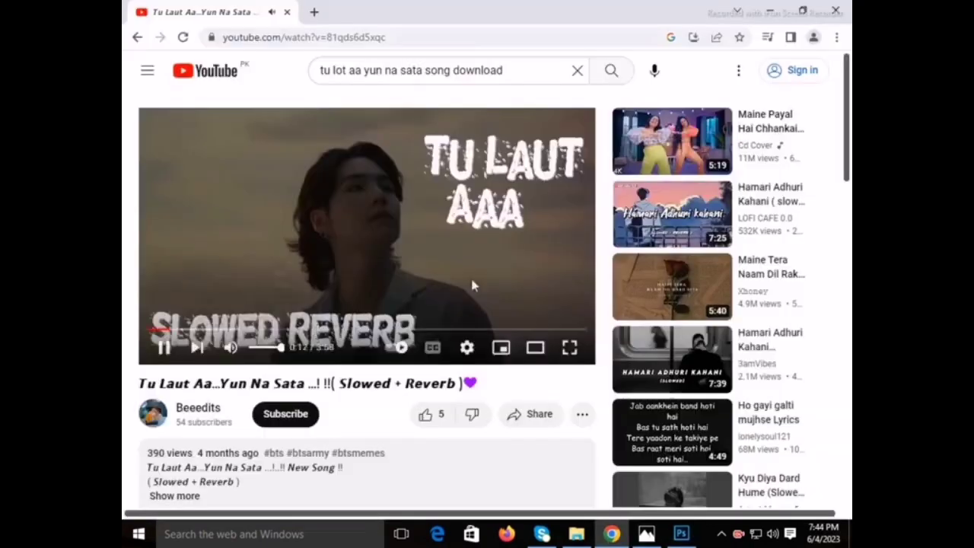
Place the signature logo as an embedded image, scaled down beside the boy's shoulder.
left_click(769, 10)
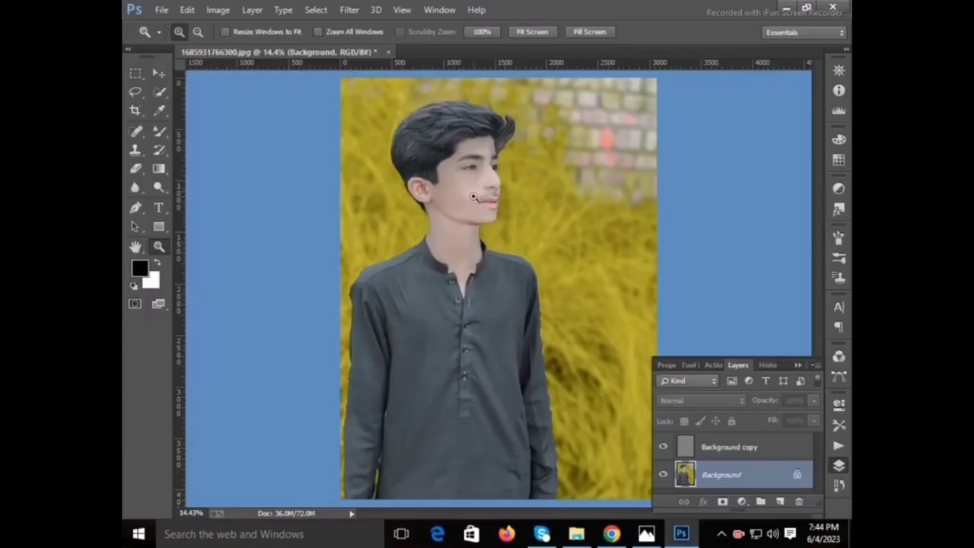
left_click(161, 10)
left_click(251, 215)
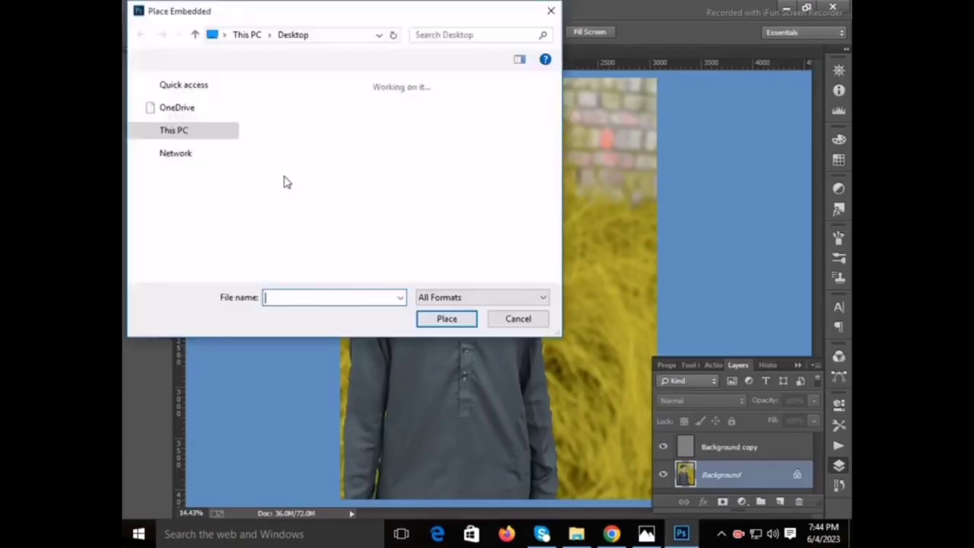
double_click(488, 221)
left_click_drag(397, 190, 533, 302)
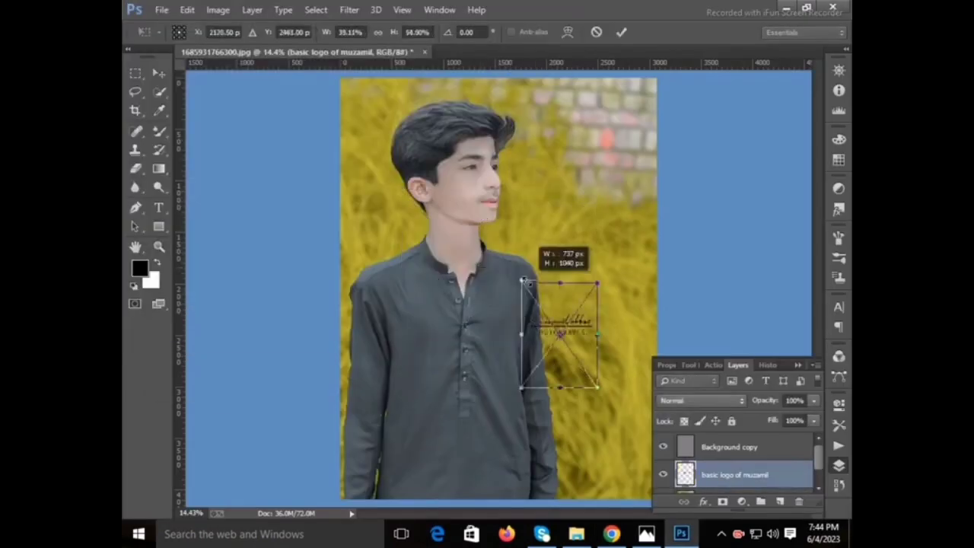
left_click_drag(553, 342, 574, 276)
right_click(574, 279)
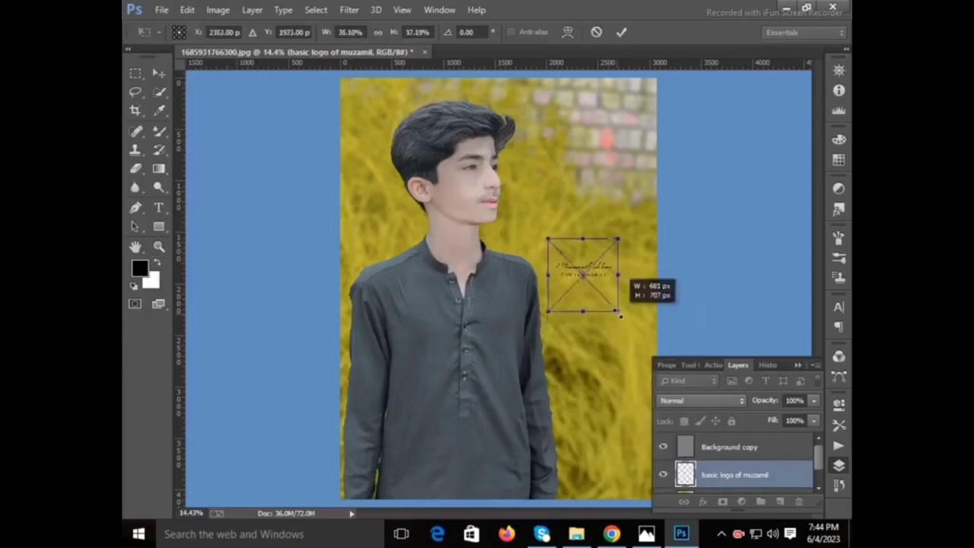
left_click_drag(620, 313, 611, 307)
key("Return")
Start a Save As copy in JPEG format and clear the file name.
left_click(161, 9)
left_click(229, 124)
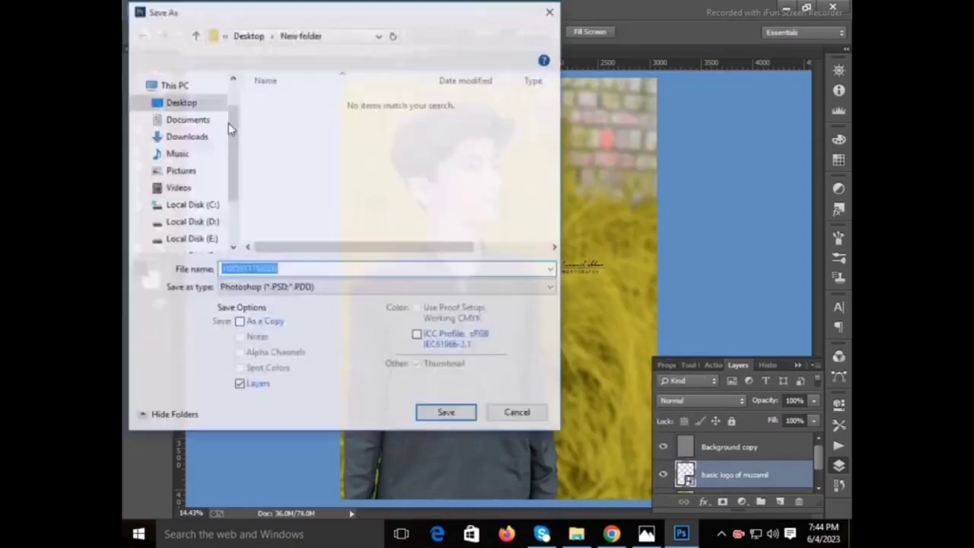
left_click(289, 287)
left_click(263, 362)
key("BackSpace")
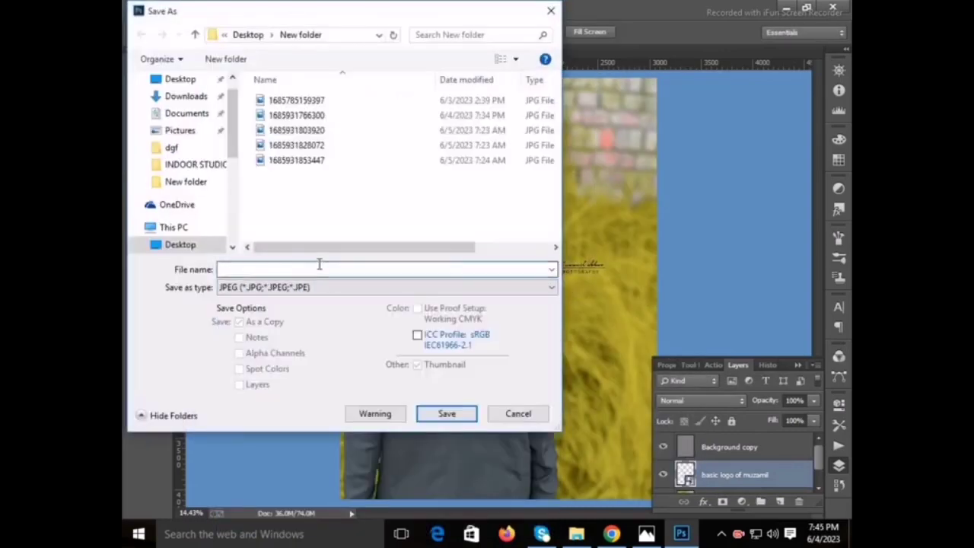